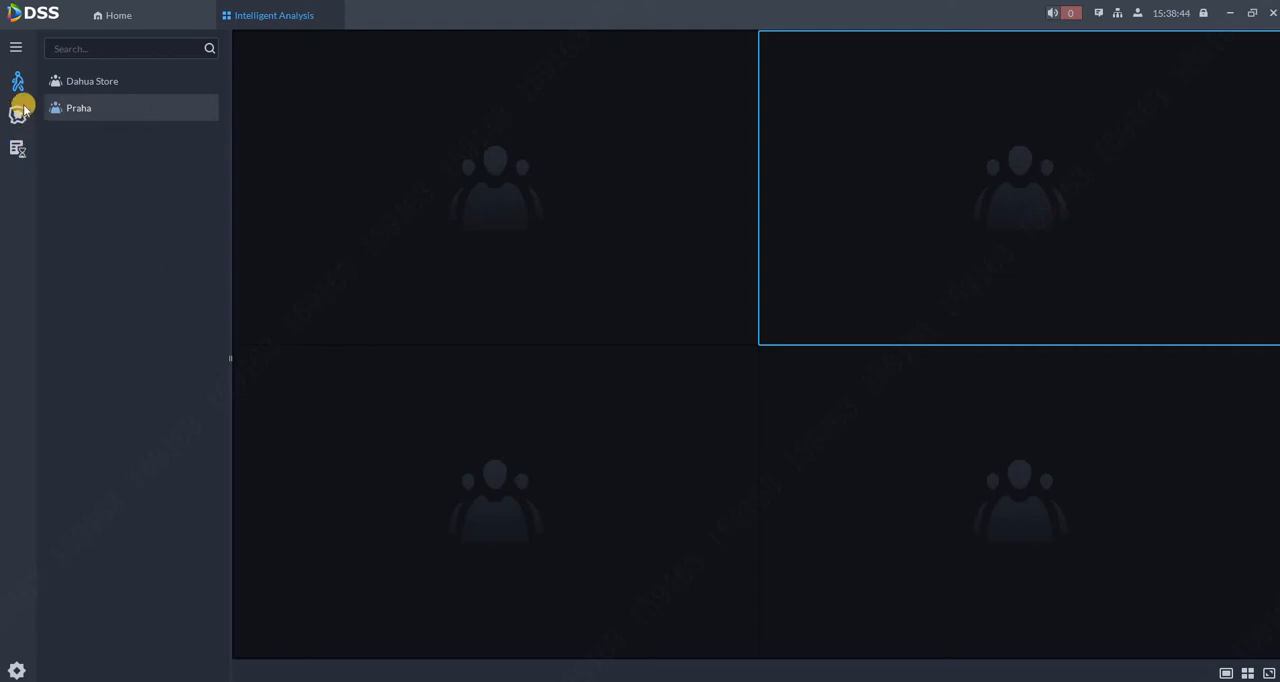
# Show the real-time people counts of the Praha and Dahua Store groups side by side in the upper two windows.
pyautogui.click(17, 48)
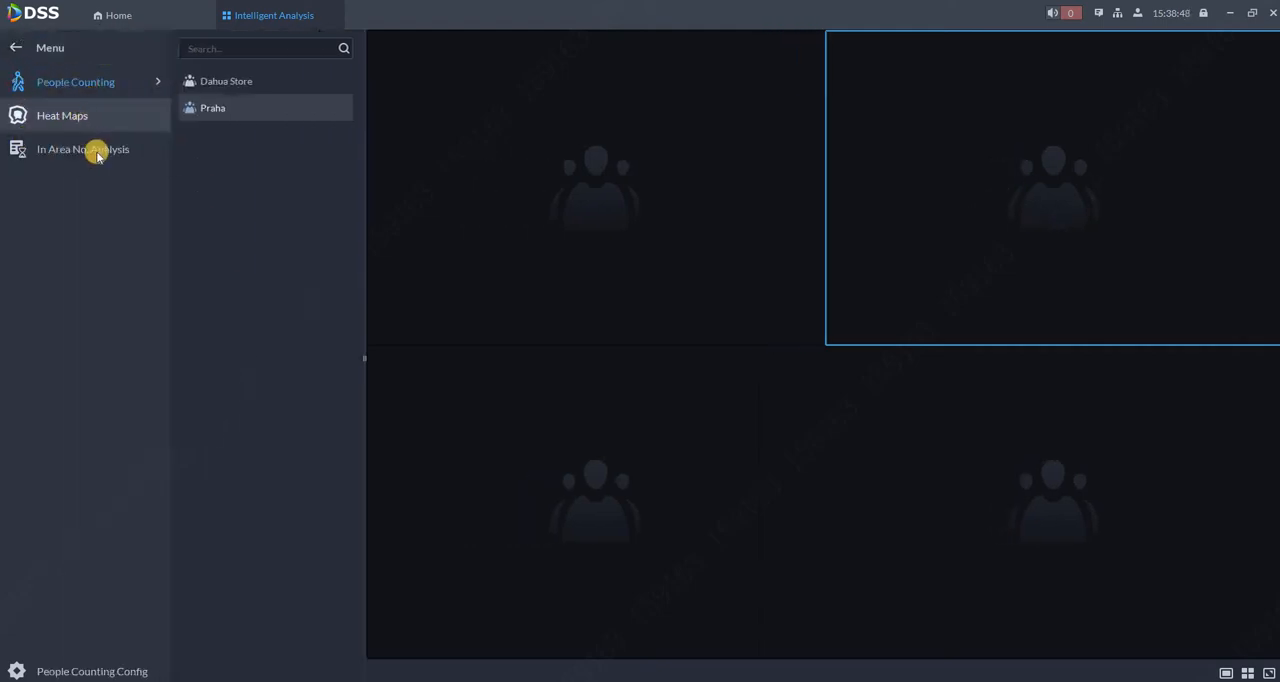
pyautogui.click(91, 85)
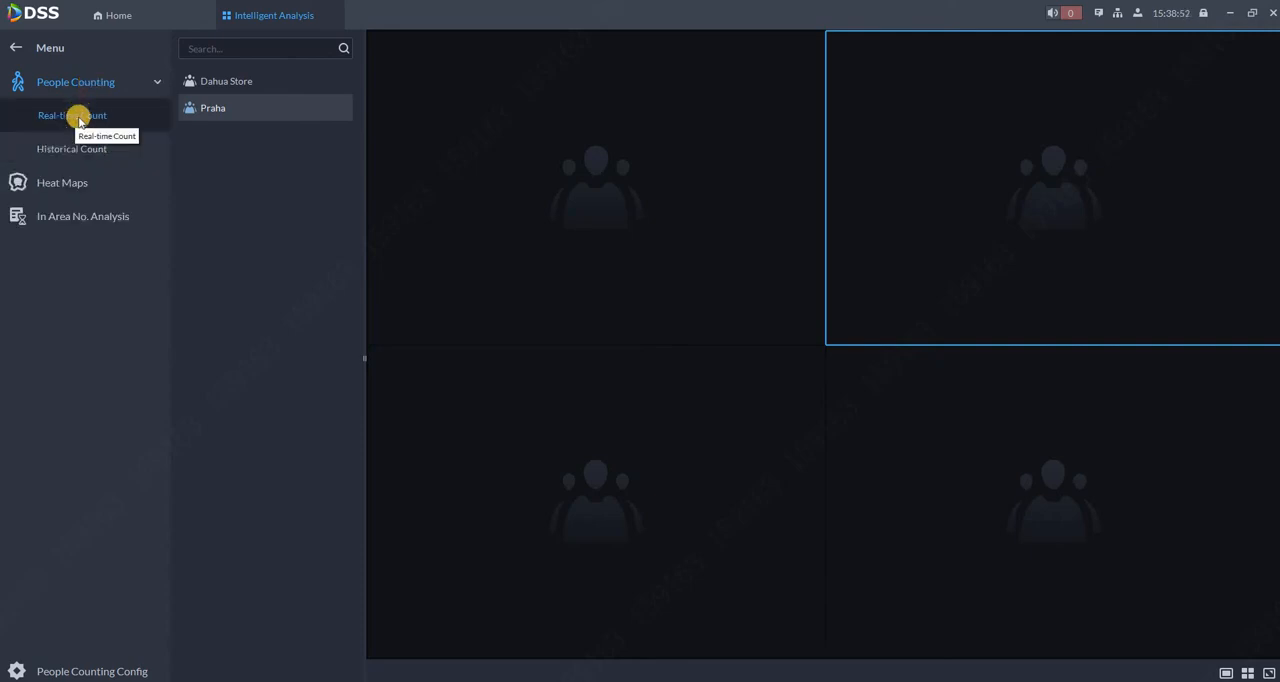
pyautogui.doubleClick(206, 113)
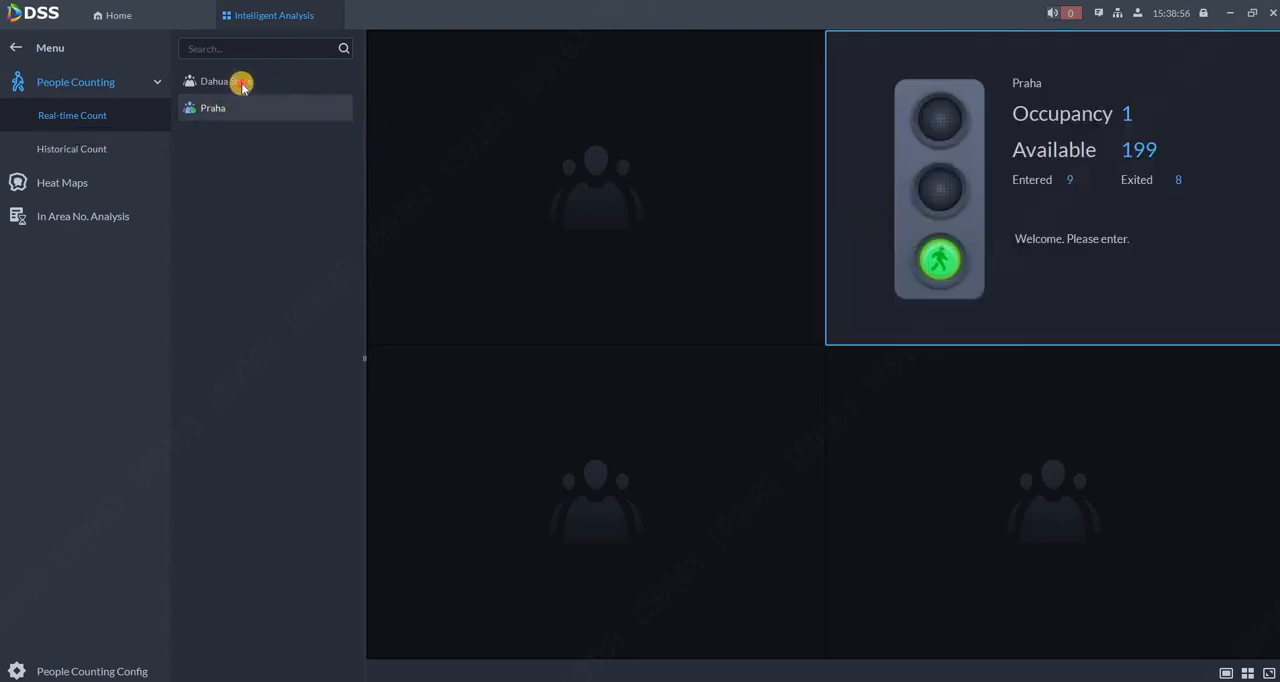
pyautogui.moveTo(237, 80); pyautogui.dragTo(617, 326)
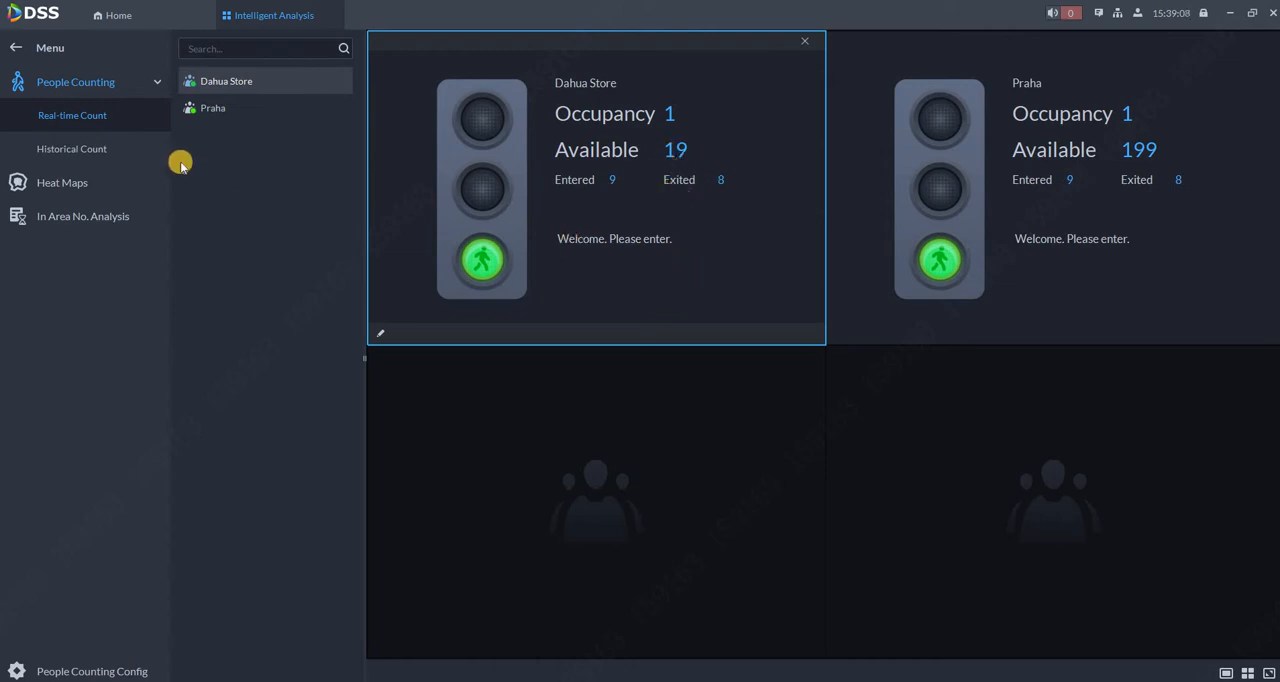
# Generate the daily historical count report for 2022-05-17 covering both the Dahua Store and Praha groups.
pyautogui.click(66, 150)
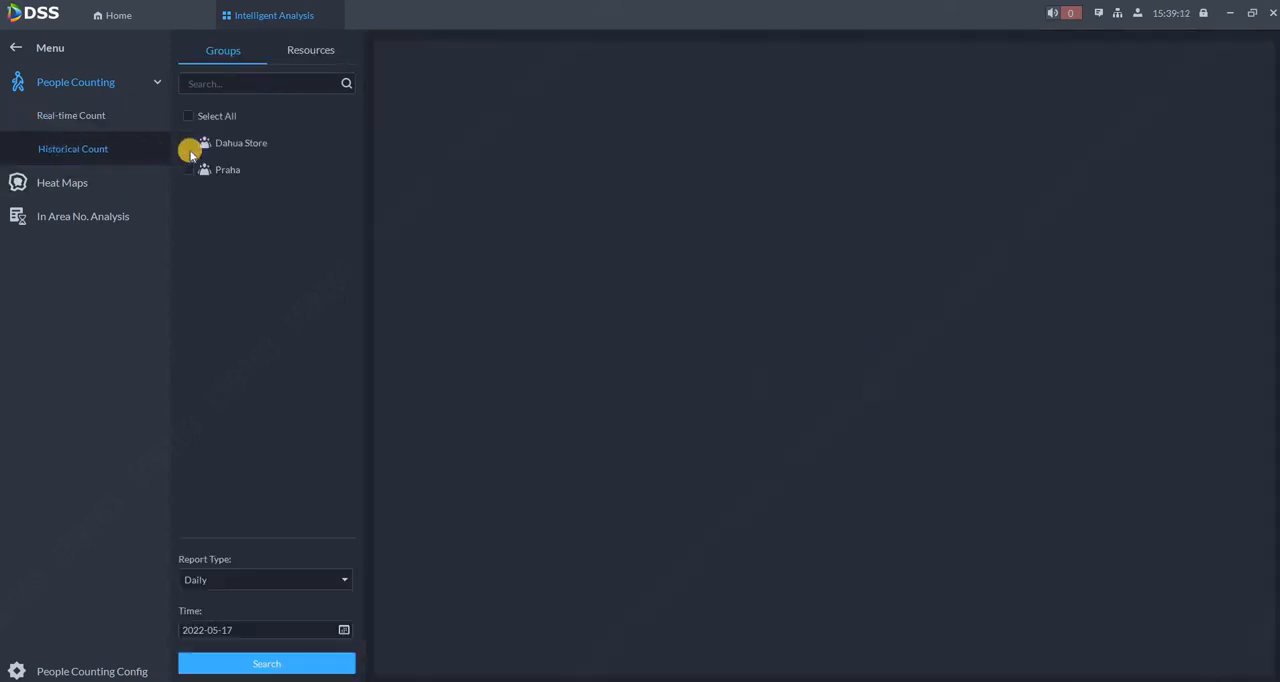
pyautogui.click(189, 143)
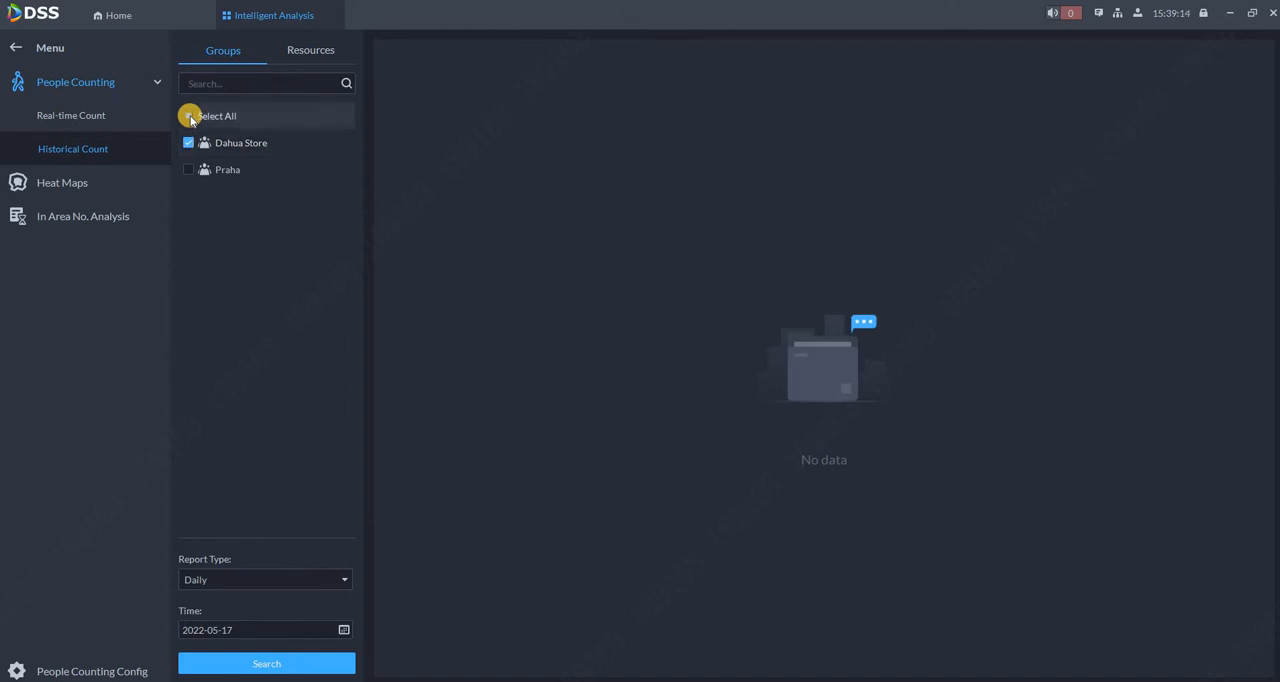
pyautogui.click(189, 116)
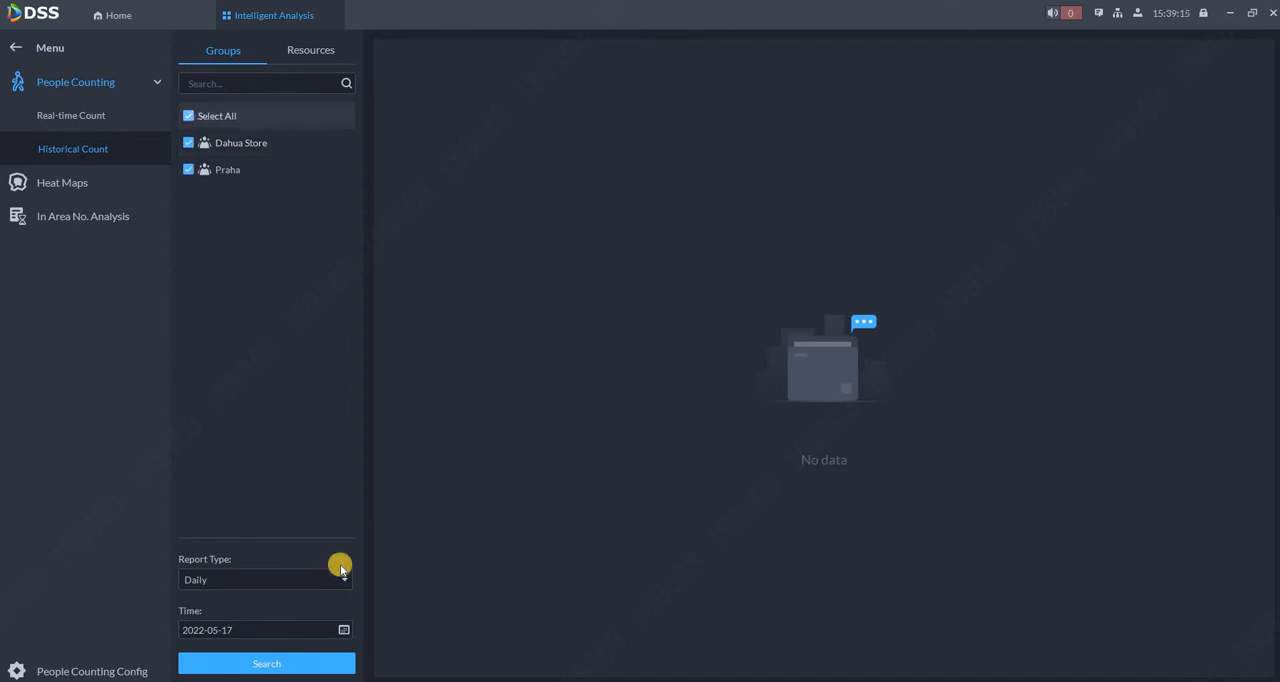
pyautogui.click(289, 663)
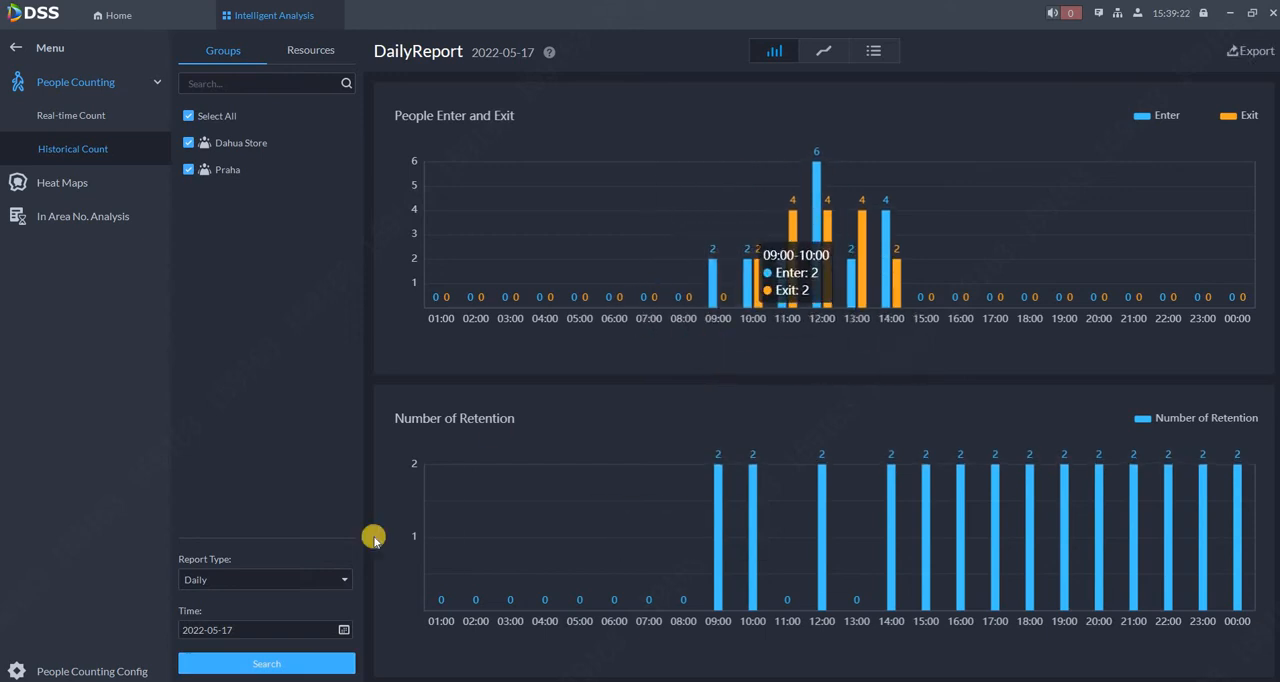
# Generate the weekly historical count report for both groups, covering 2022-05-15 to 2022-05-21.
pyautogui.click(273, 583)
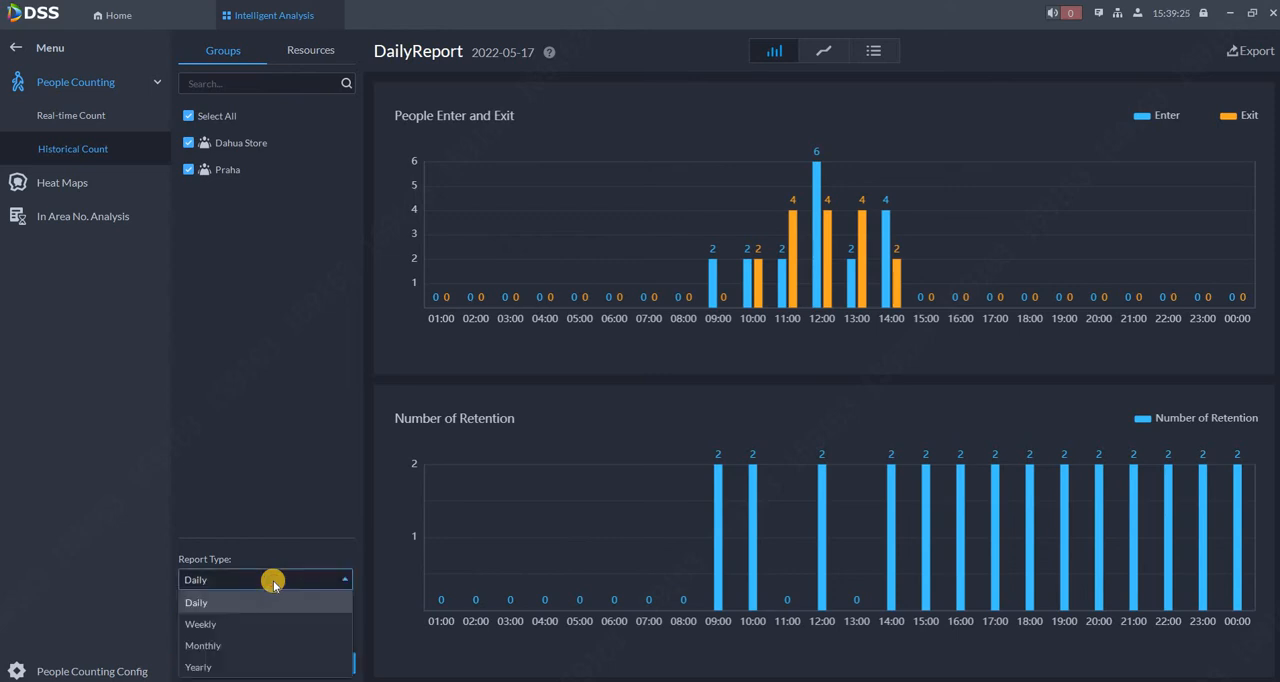
pyautogui.click(200, 623)
pyautogui.click(234, 663)
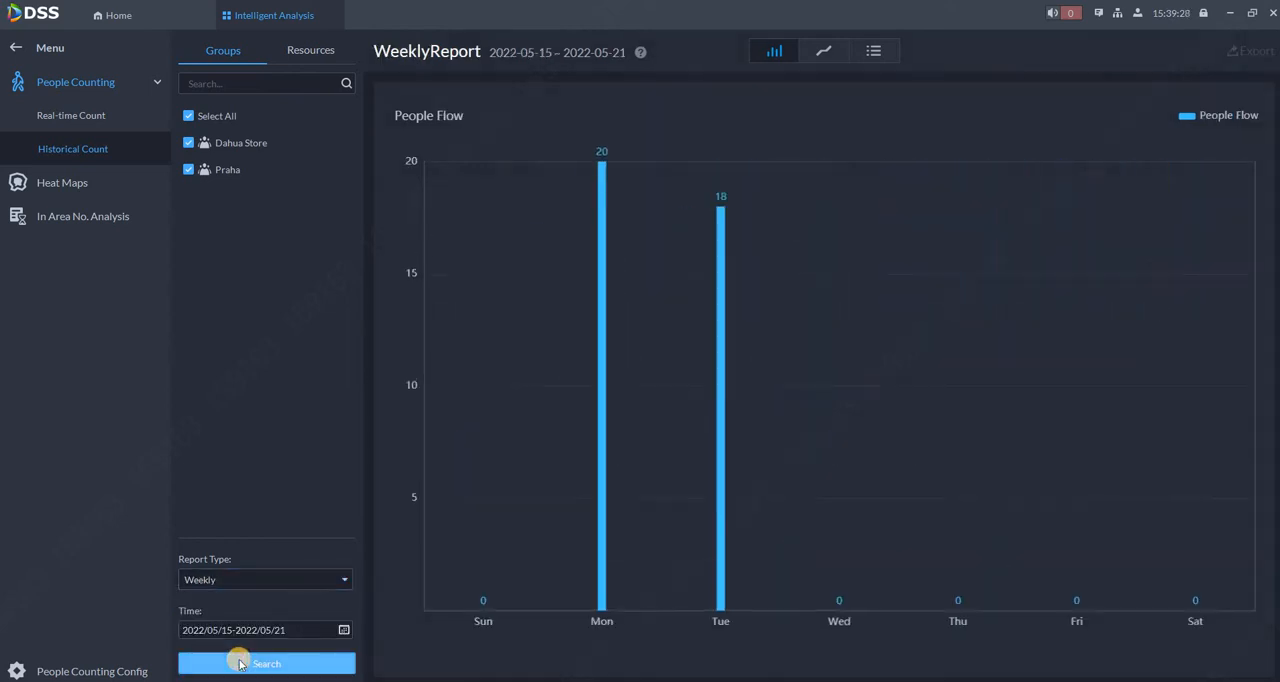
# Generate the monthly historical count report for 2022-05, keeping both groups selected.
pyautogui.click(254, 587)
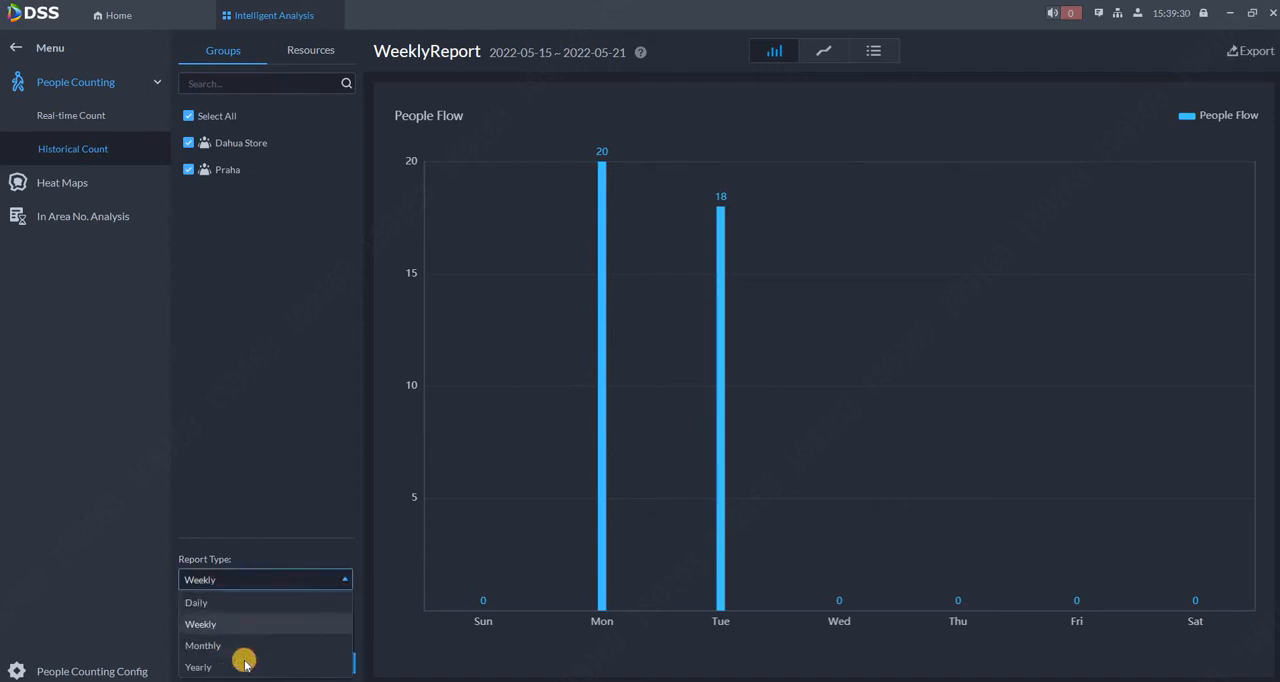
pyautogui.click(244, 650)
pyautogui.click(248, 663)
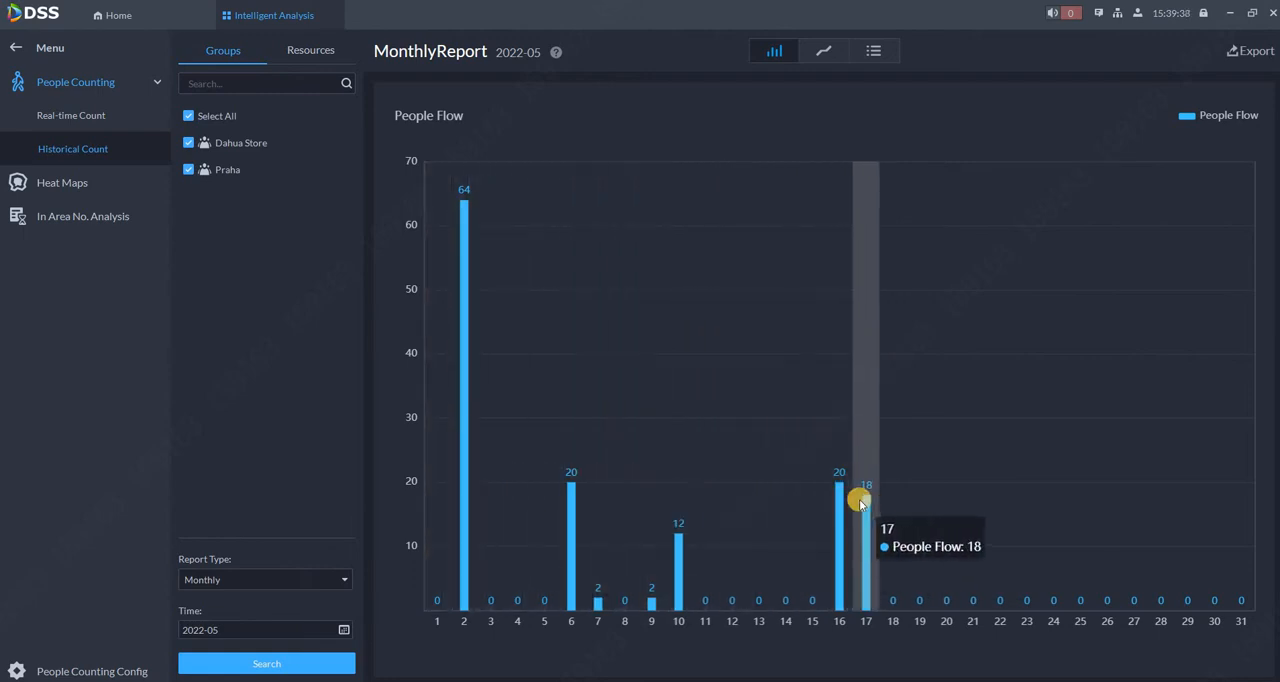
pyautogui.click(187, 170)
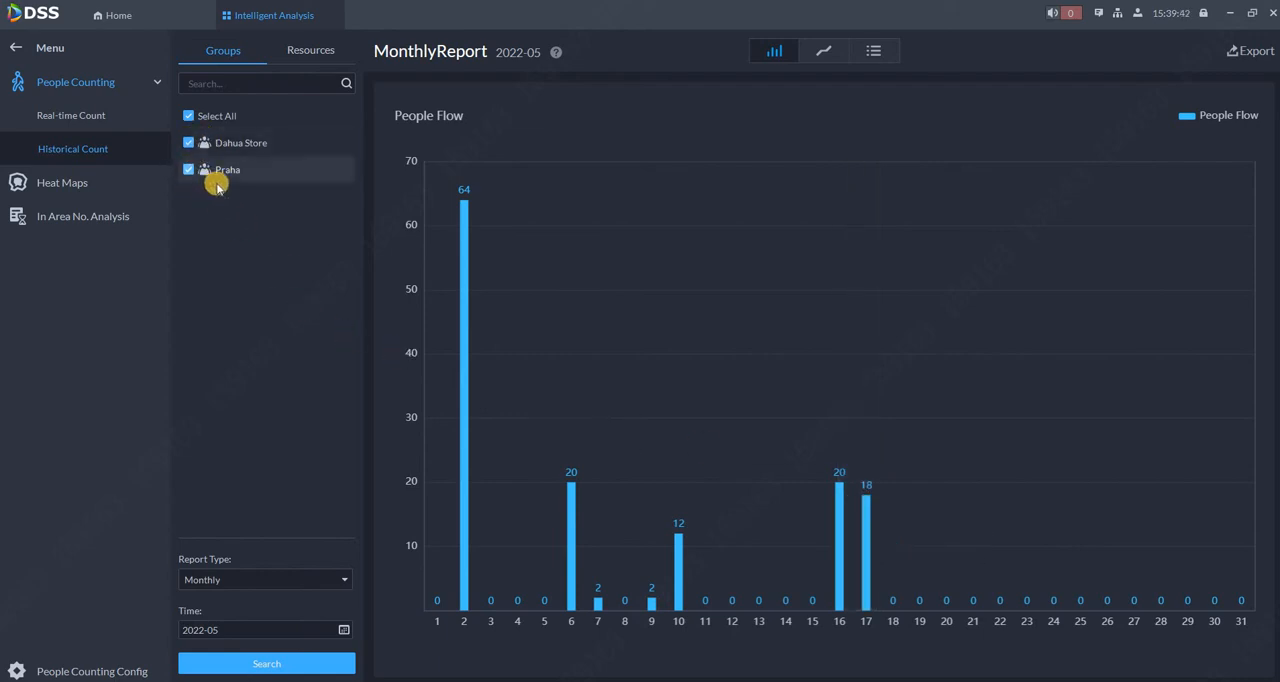
# Inspect the monthly report's daily bar values, view it as a line chart and a list, and return to the line chart.
pyautogui.moveTo(593, 389)
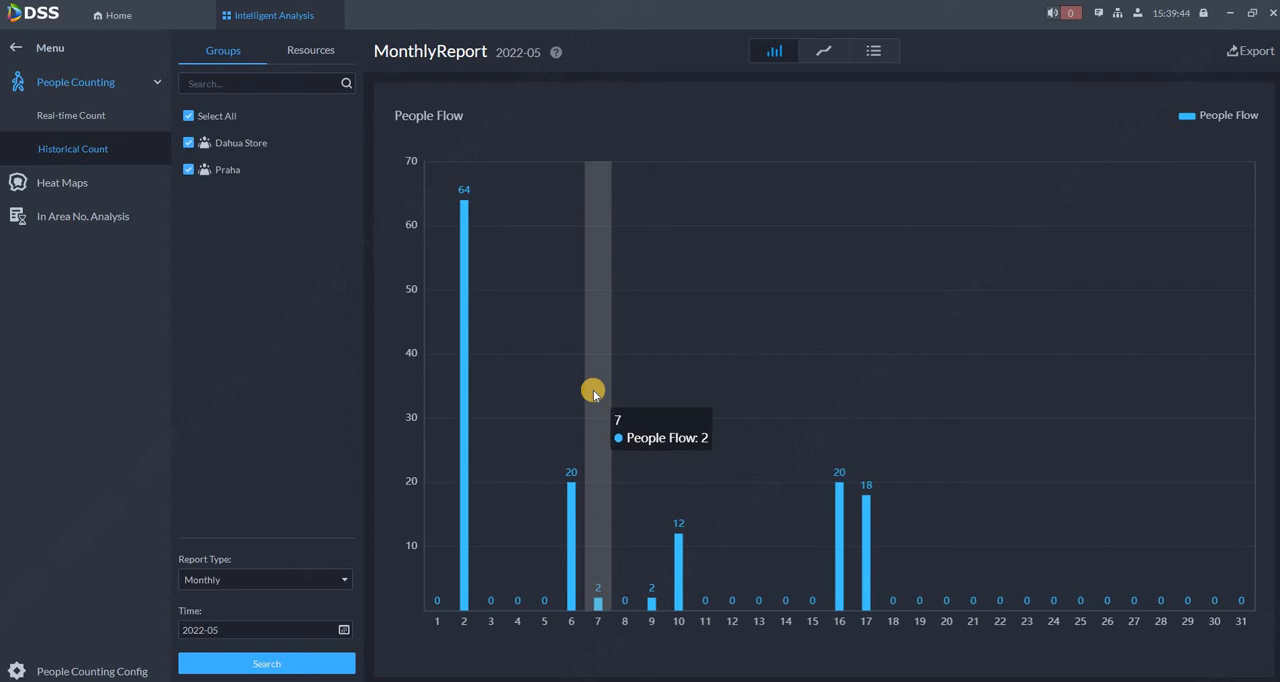
pyautogui.moveTo(672, 394)
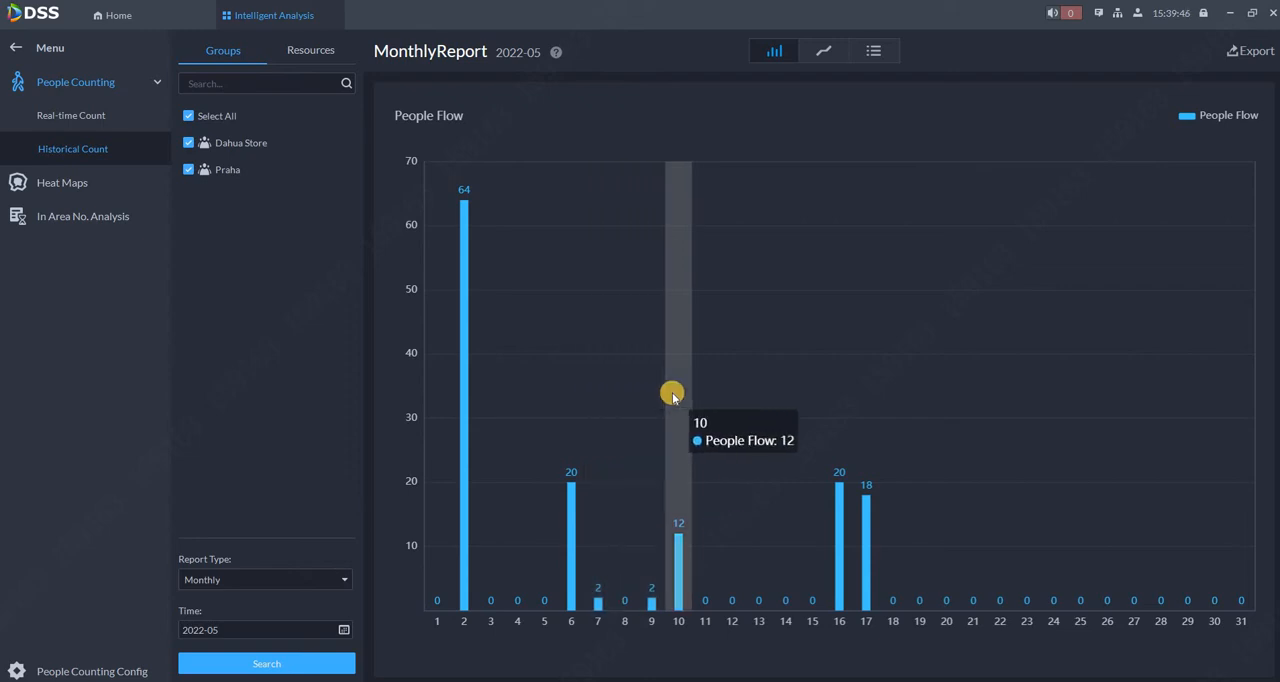
pyautogui.click(820, 51)
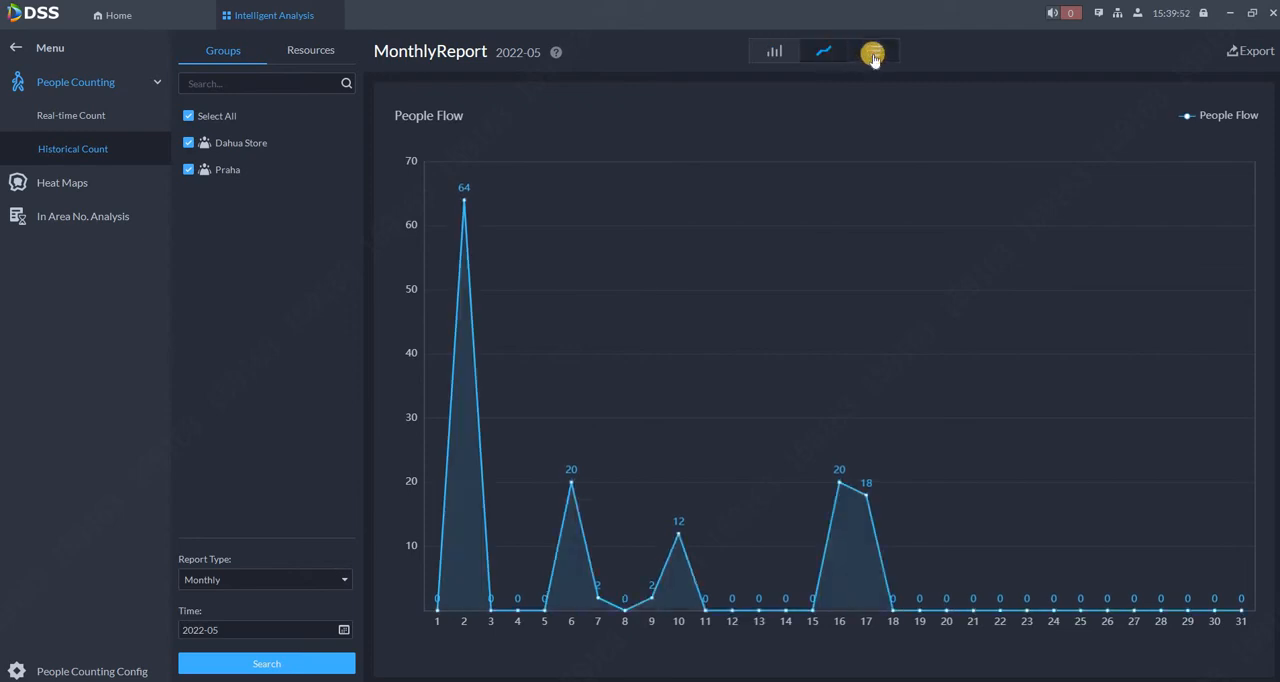
pyautogui.click(873, 54)
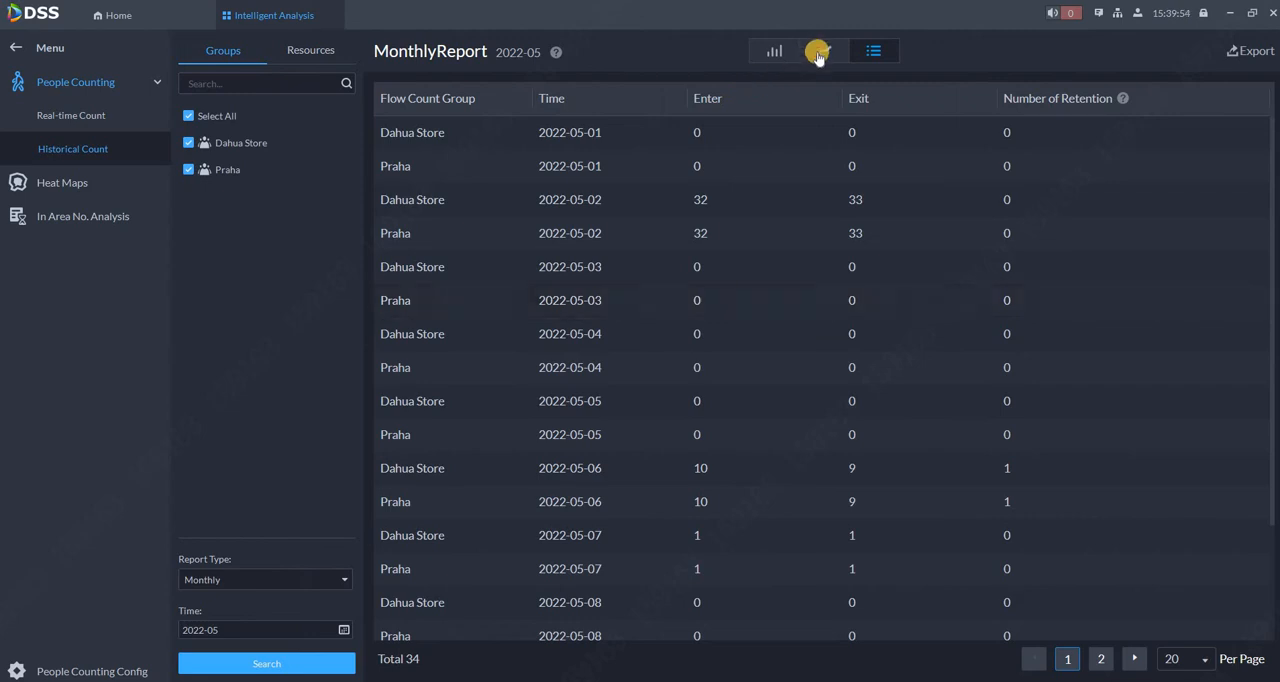
pyautogui.click(818, 53)
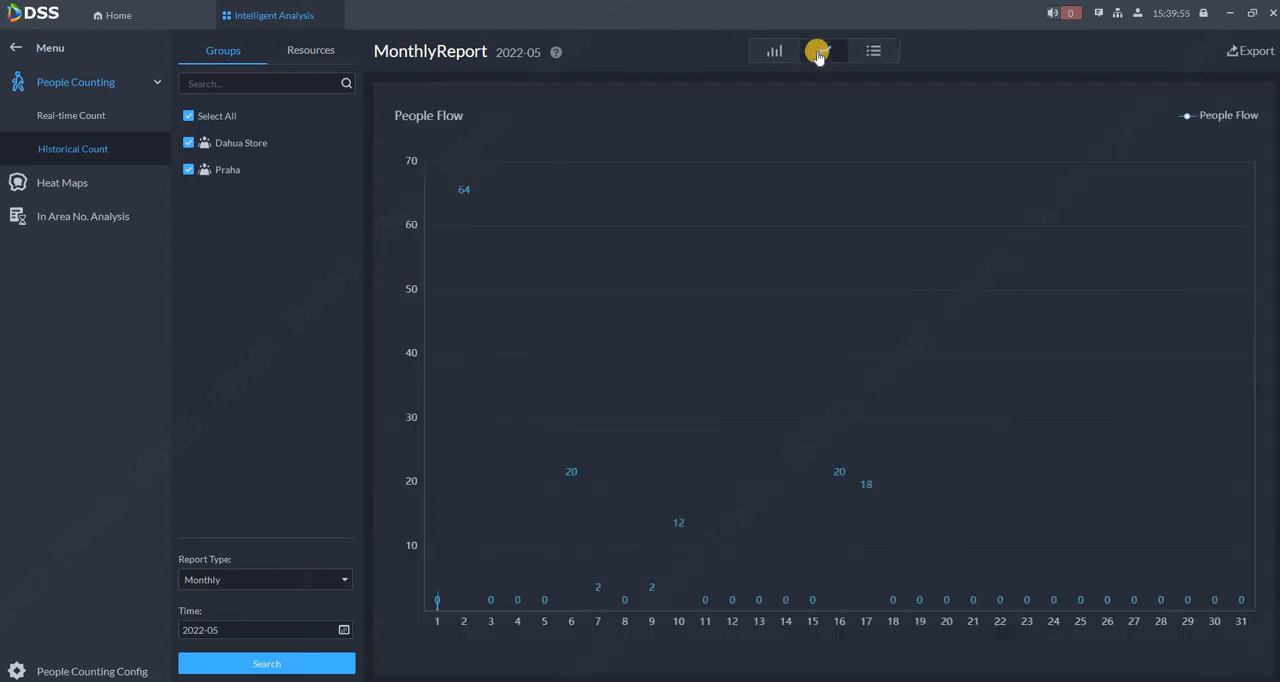
# Open the zip export of the monthly report and close it without saving.
pyautogui.click(1247, 54)
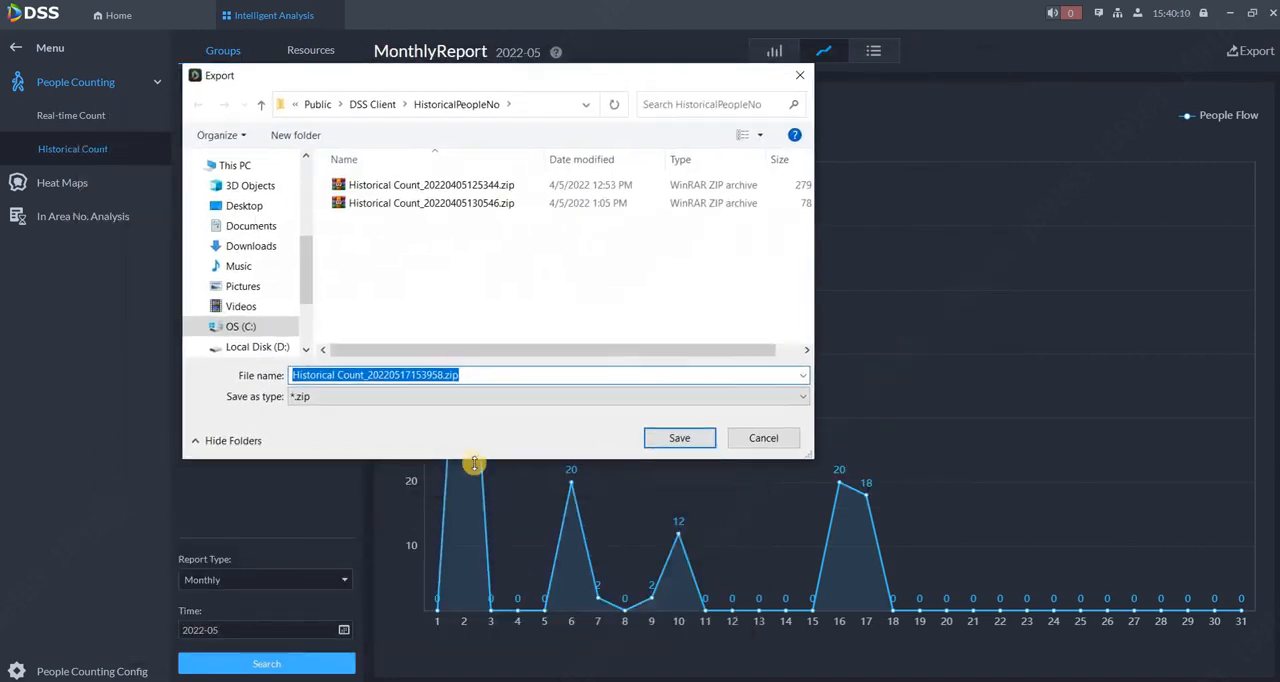
pyautogui.click(763, 438)
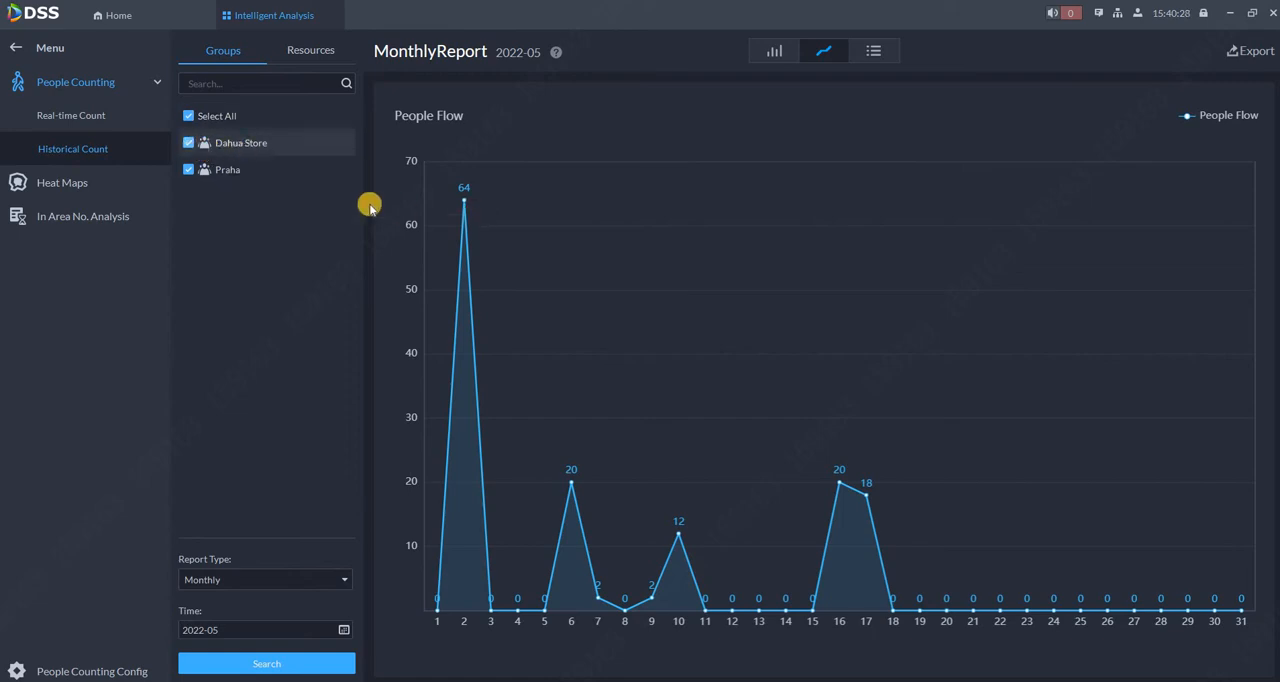
# Deselect all groups and generate the daily historical count report of 2022-05-17 for the Office Door 16 device resource.
pyautogui.click(189, 116)
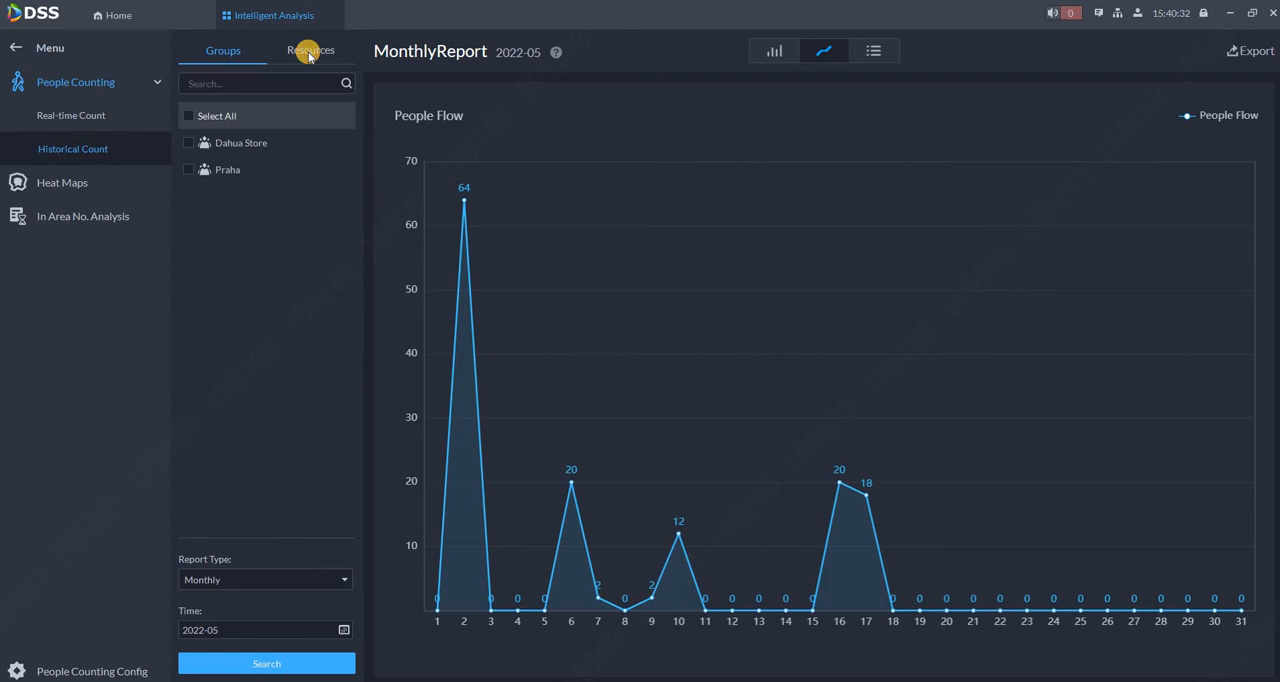
pyautogui.click(310, 52)
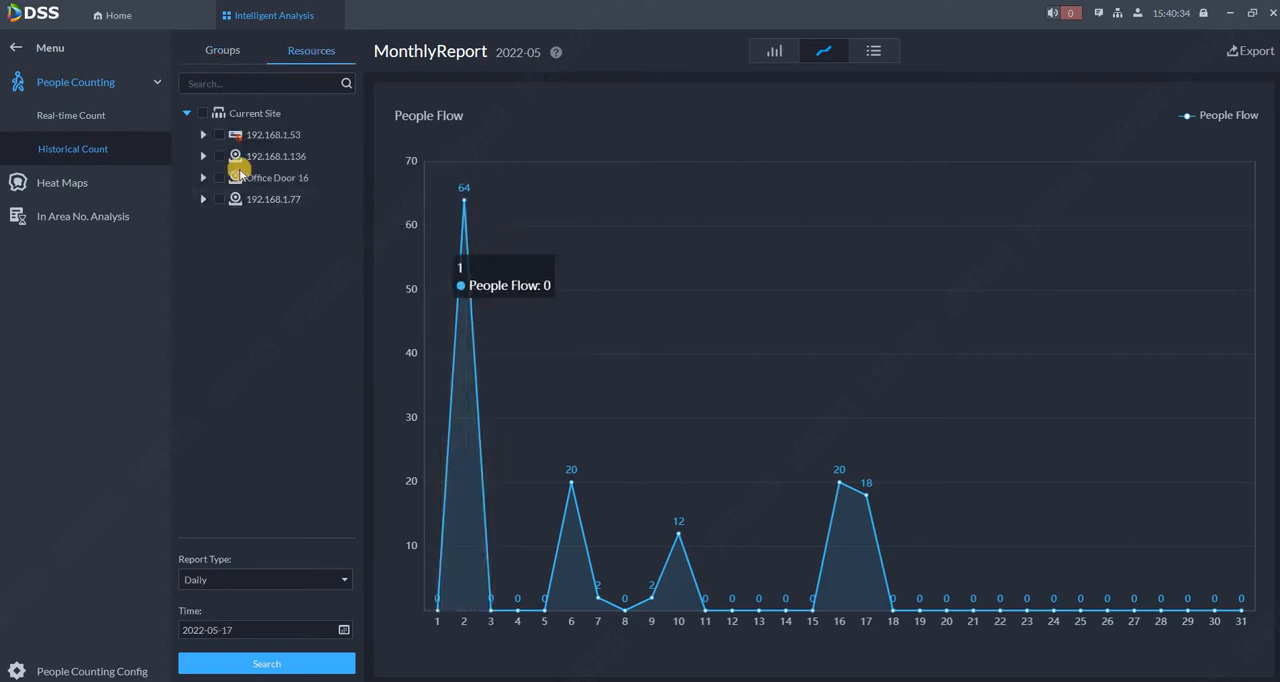
pyautogui.click(219, 177)
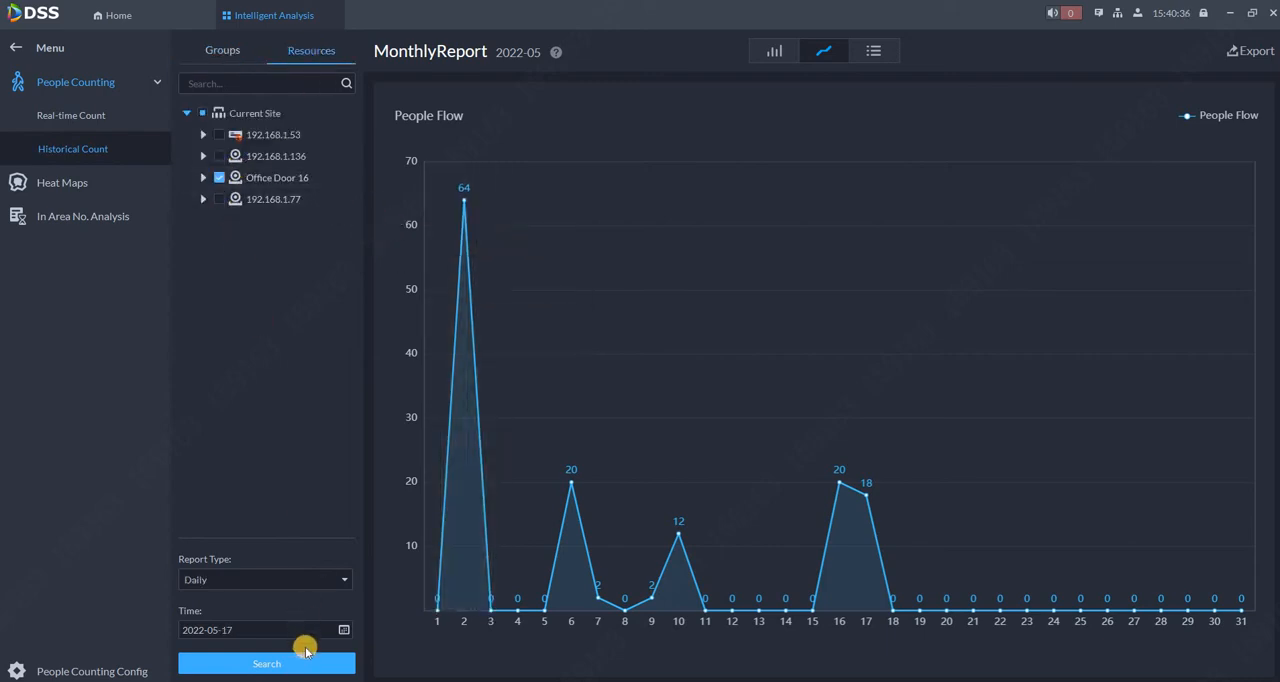
pyautogui.click(305, 664)
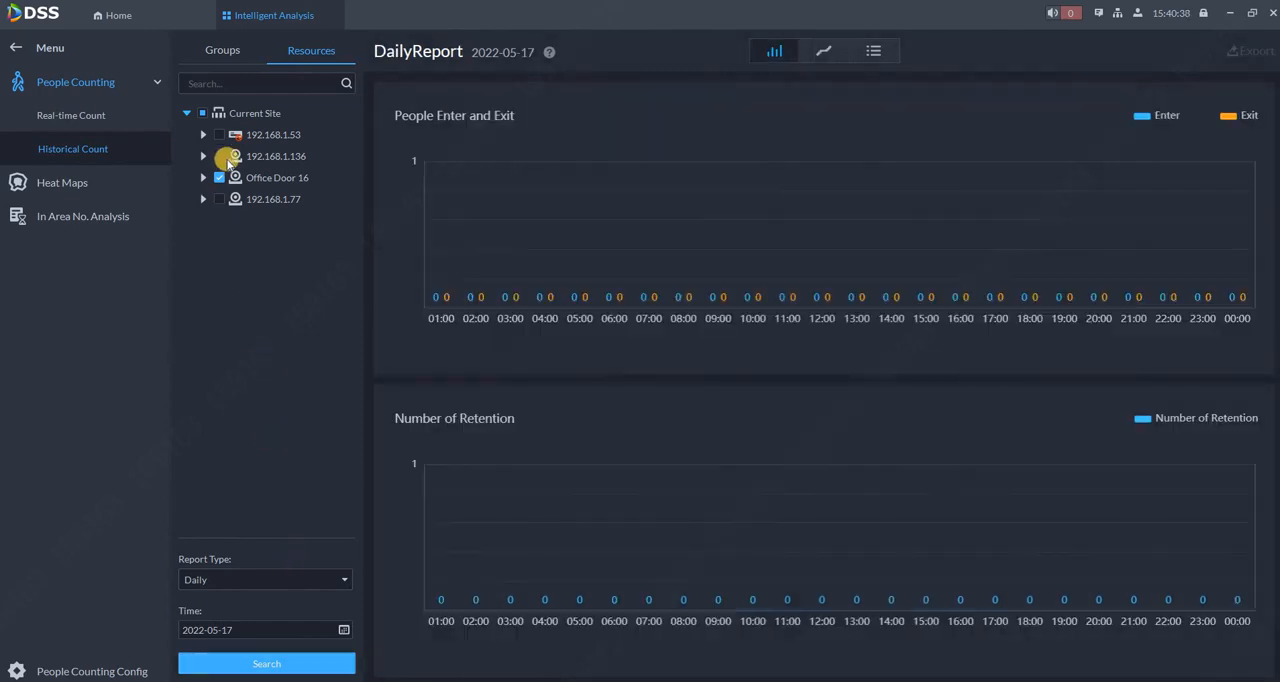
# Add devices 192.168.1.136 and 192.168.1.77 to the selected resources and generate the daily report again.
pyautogui.click(219, 156)
pyautogui.click(219, 199)
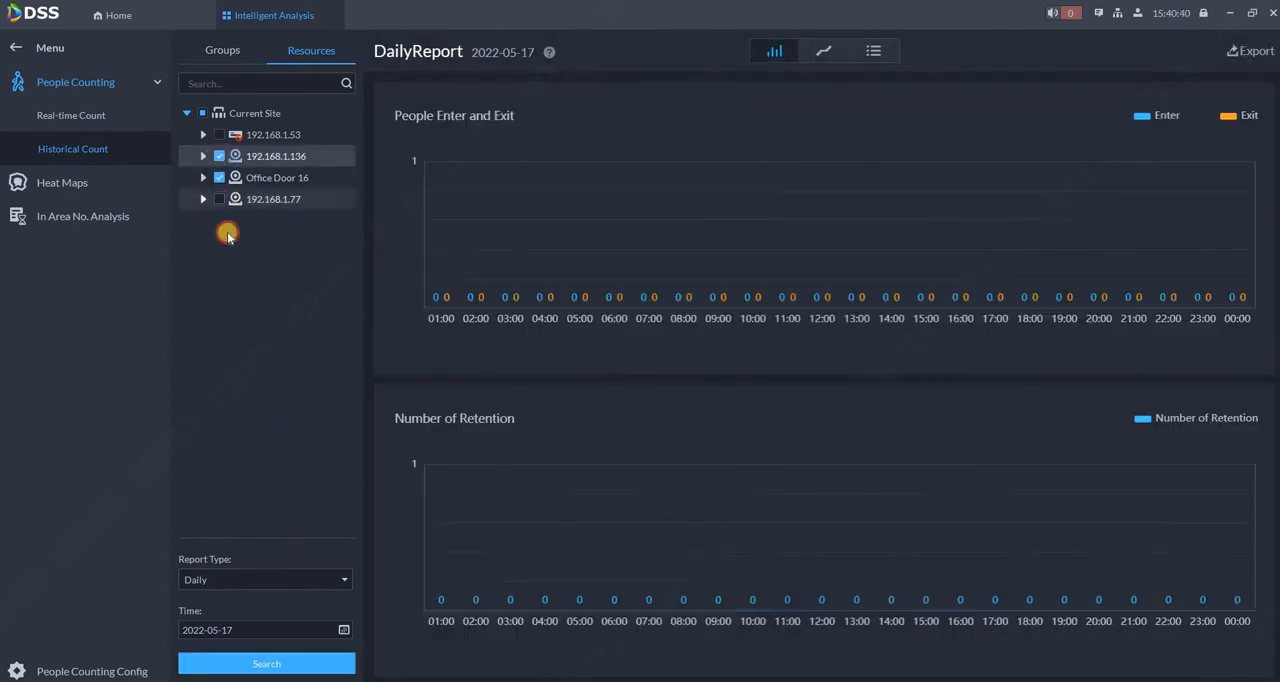
pyautogui.click(287, 667)
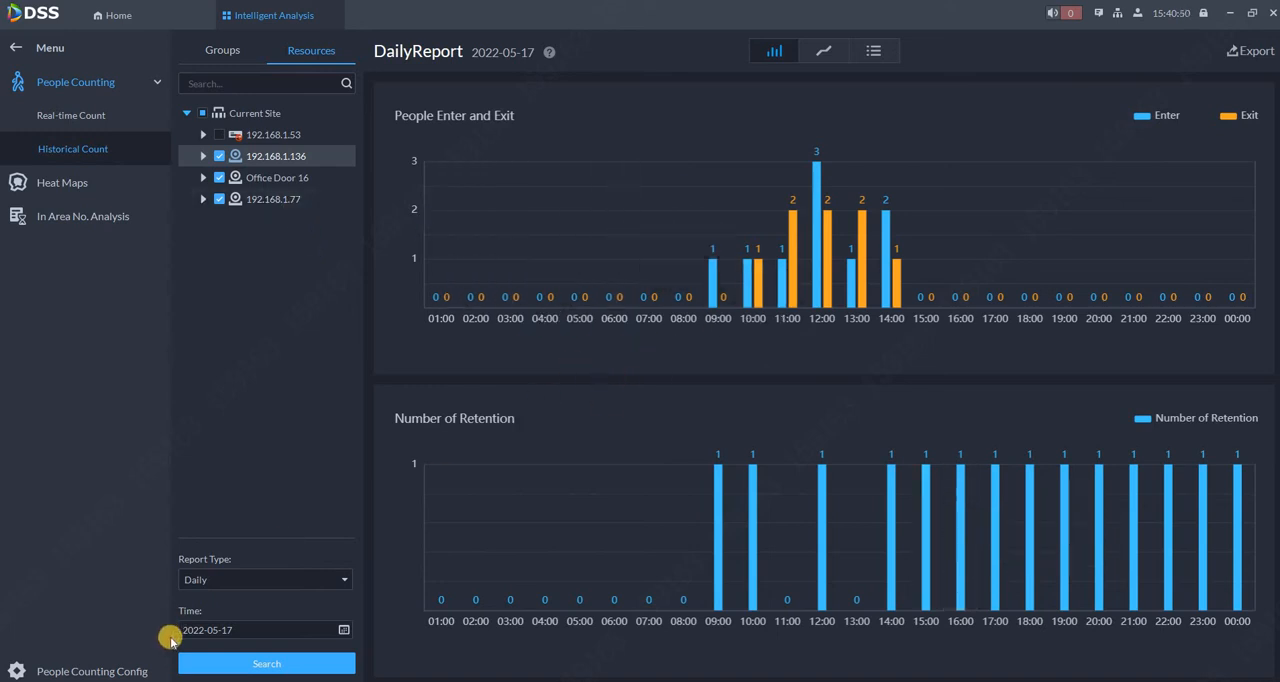
# Generate the weekly historical count report for the three selected devices, covering 2022-05-15 to 2022-05-21.
pyautogui.click(227, 590)
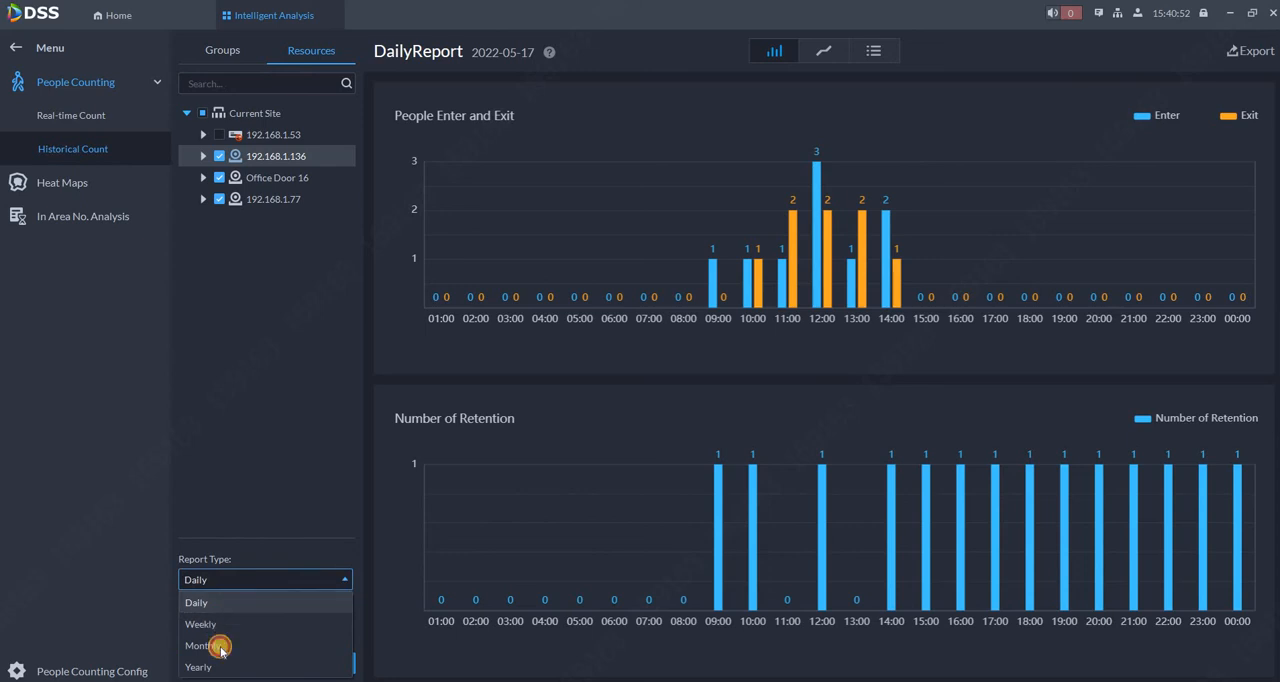
pyautogui.click(222, 662)
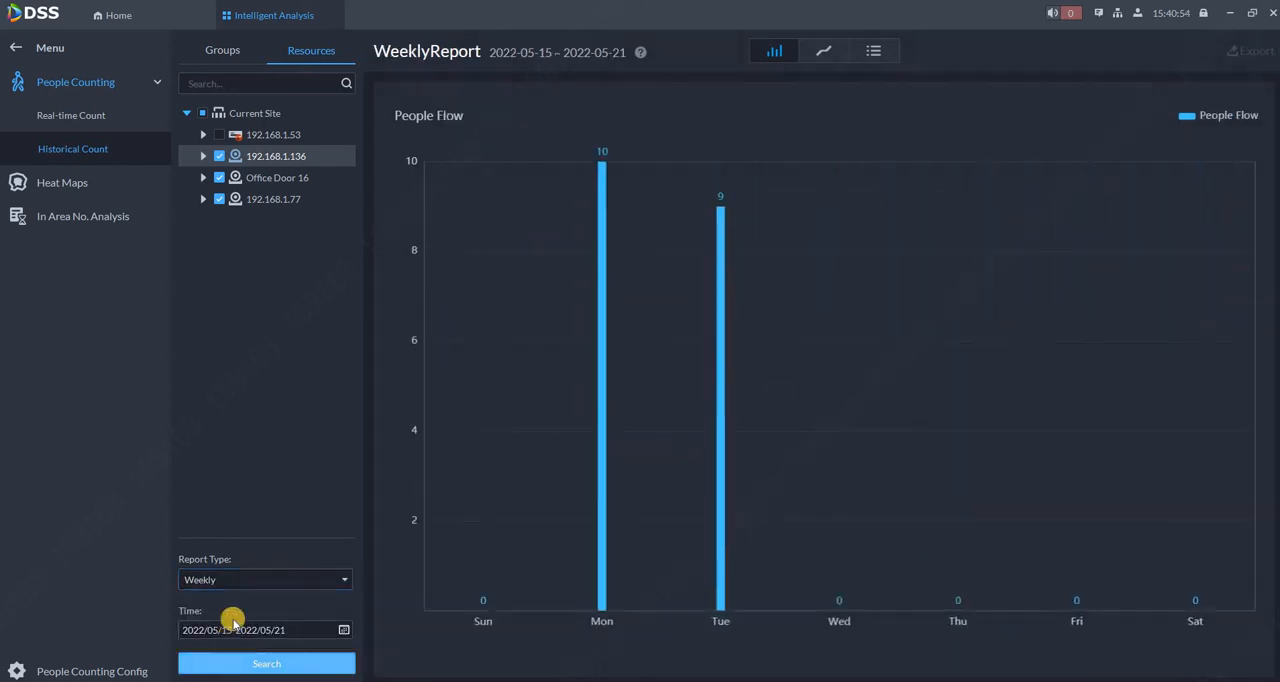
# Generate the monthly historical count report for the three selected devices for April 2022.
pyautogui.click(237, 584)
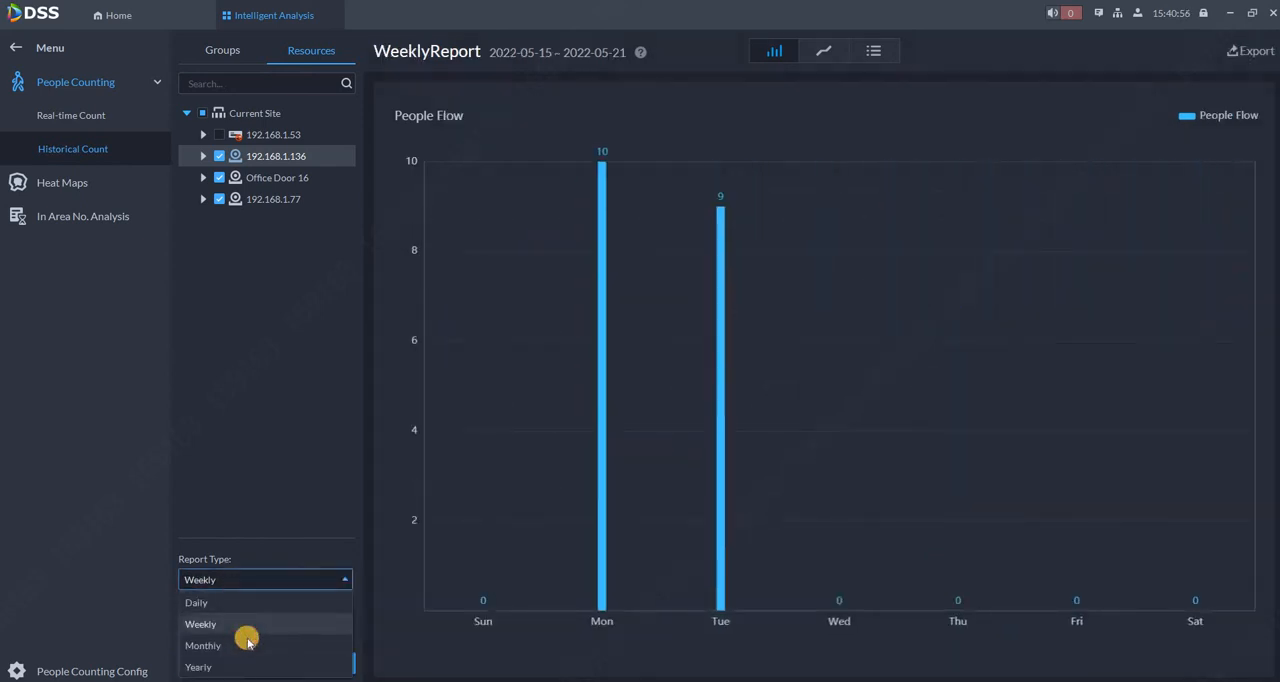
pyautogui.click(246, 645)
pyautogui.click(486, 537)
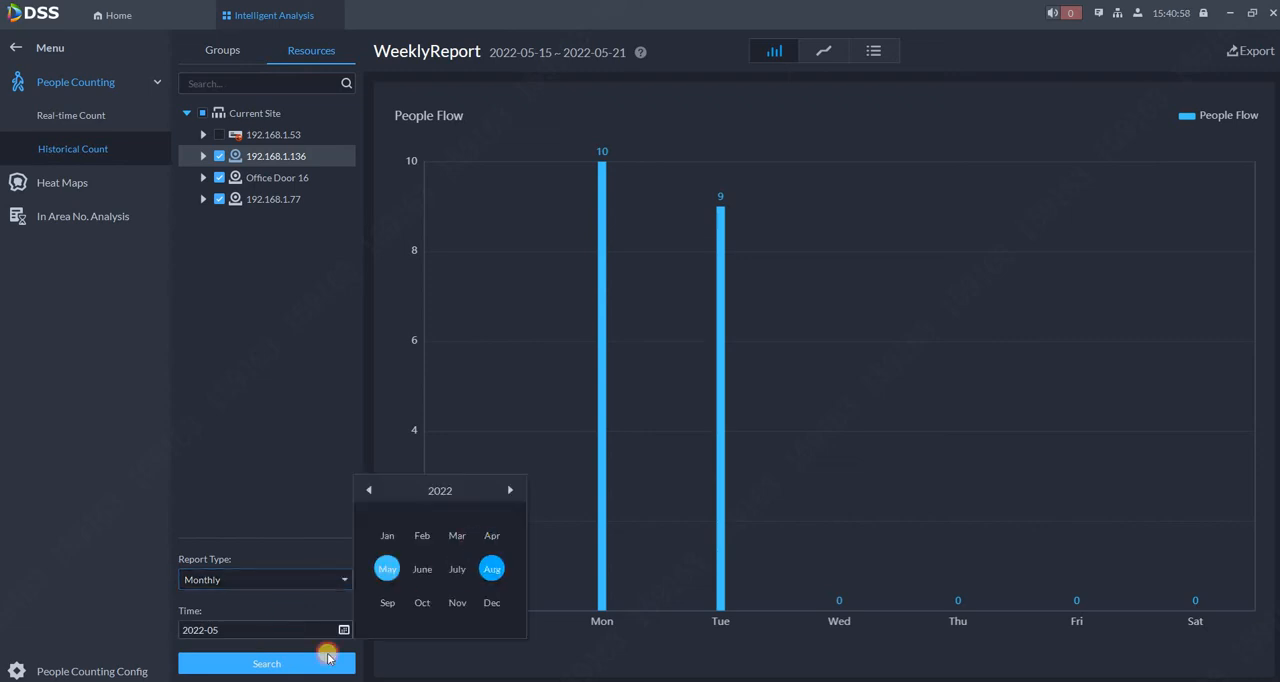
pyautogui.click(288, 665)
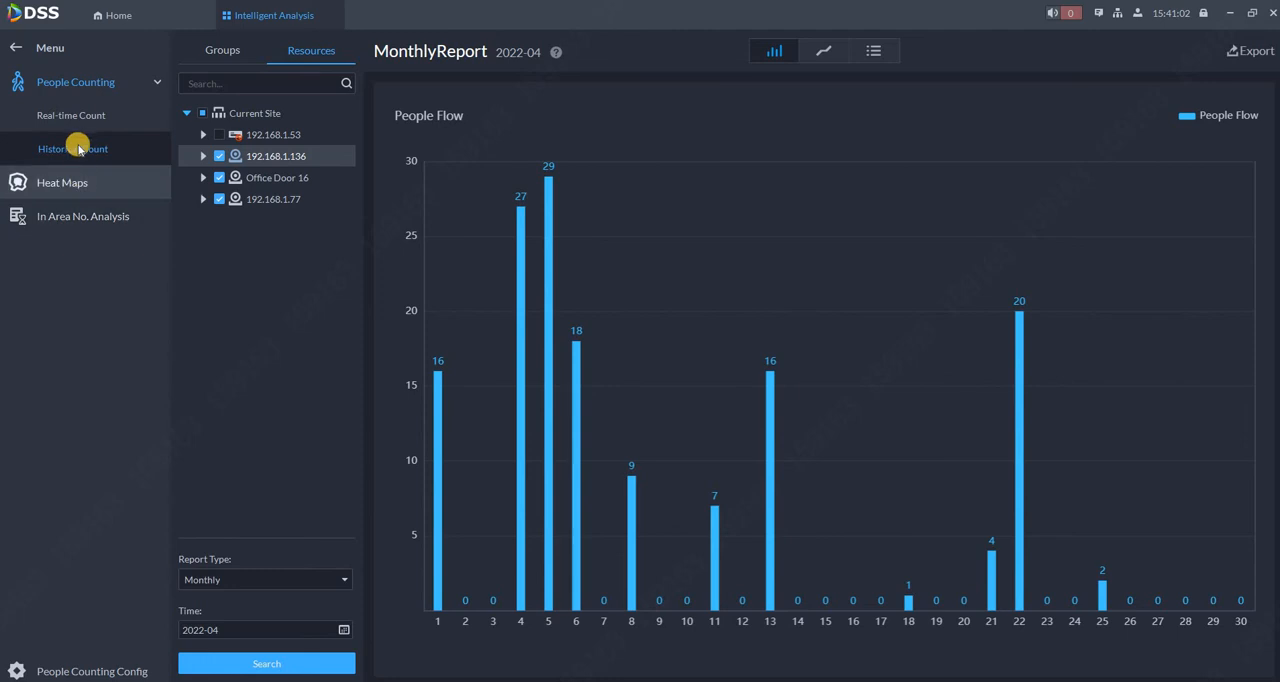
# Search for heat map data of the IPC channel under 192.168.1.136 for 05/17 00:00:00 to 23:59:59.
pyautogui.click(63, 184)
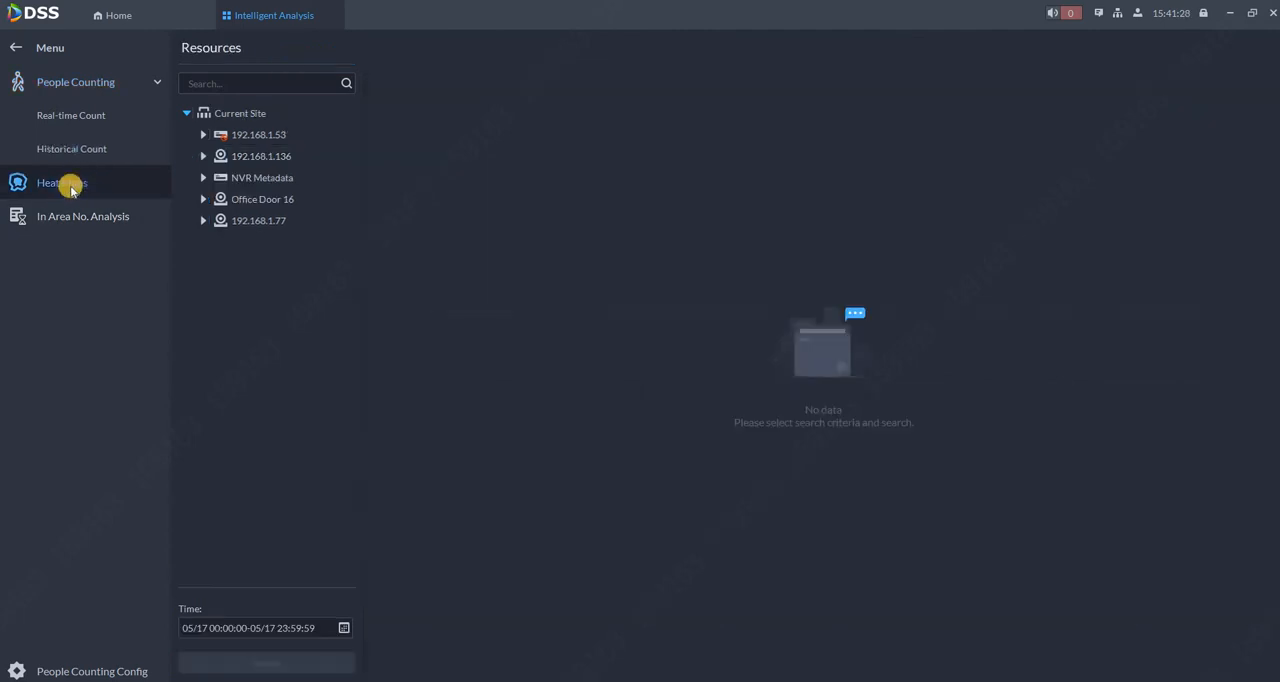
pyautogui.click(212, 157)
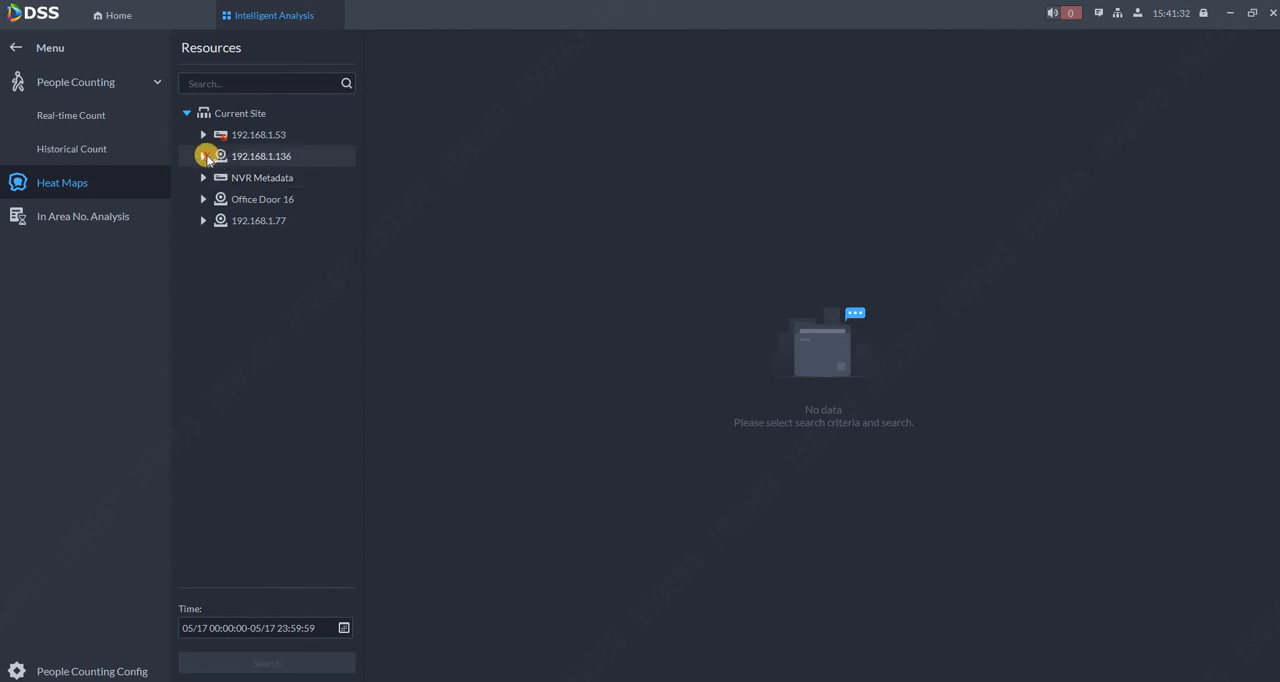
pyautogui.click(250, 180)
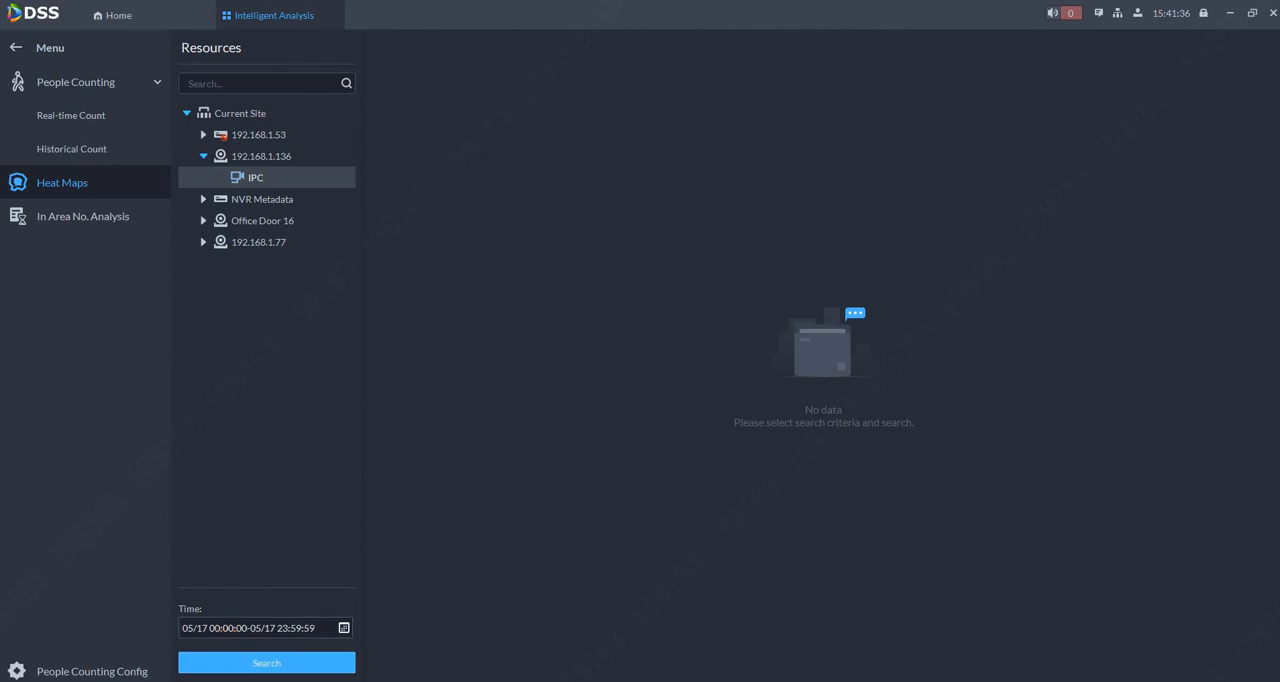
pyautogui.click(254, 663)
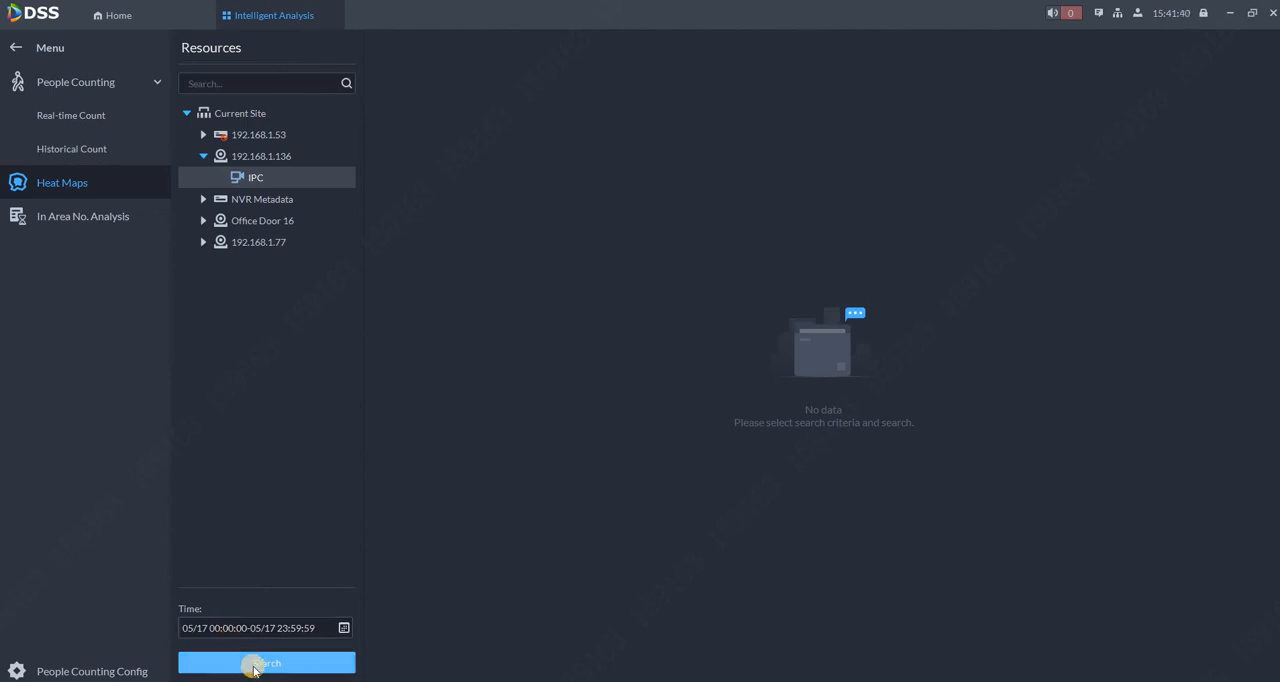
# Display the heat map of the selected IPC channel for the chosen 05/17 time range.
pyautogui.click(254, 665)
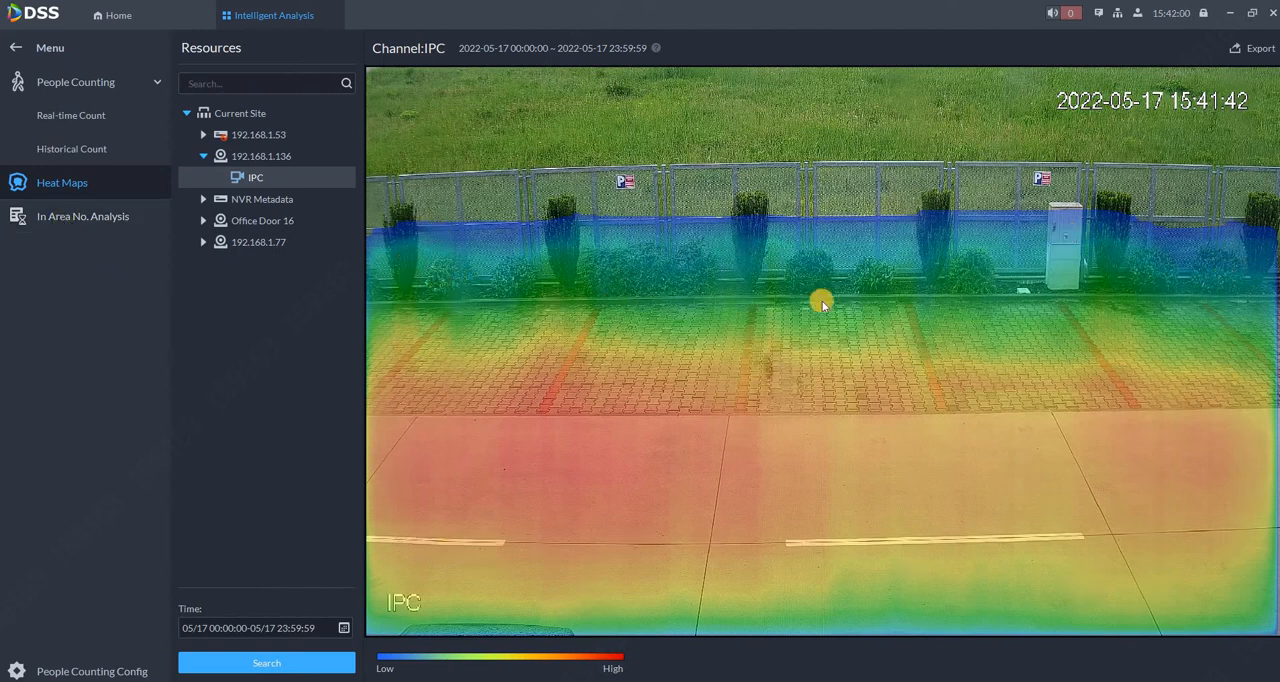
# Generate the daily in-area number report for all Current Site devices on 2022-05-17 with a 5-second stay time.
pyautogui.click(61, 222)
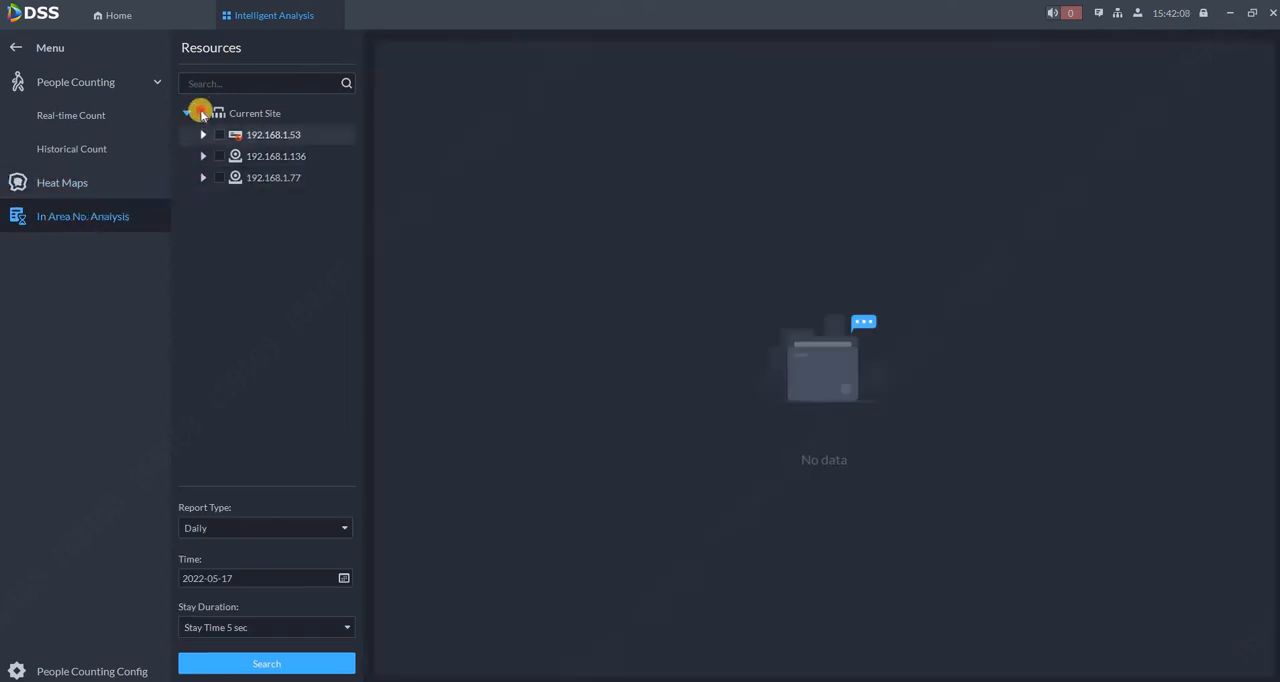
pyautogui.click(202, 113)
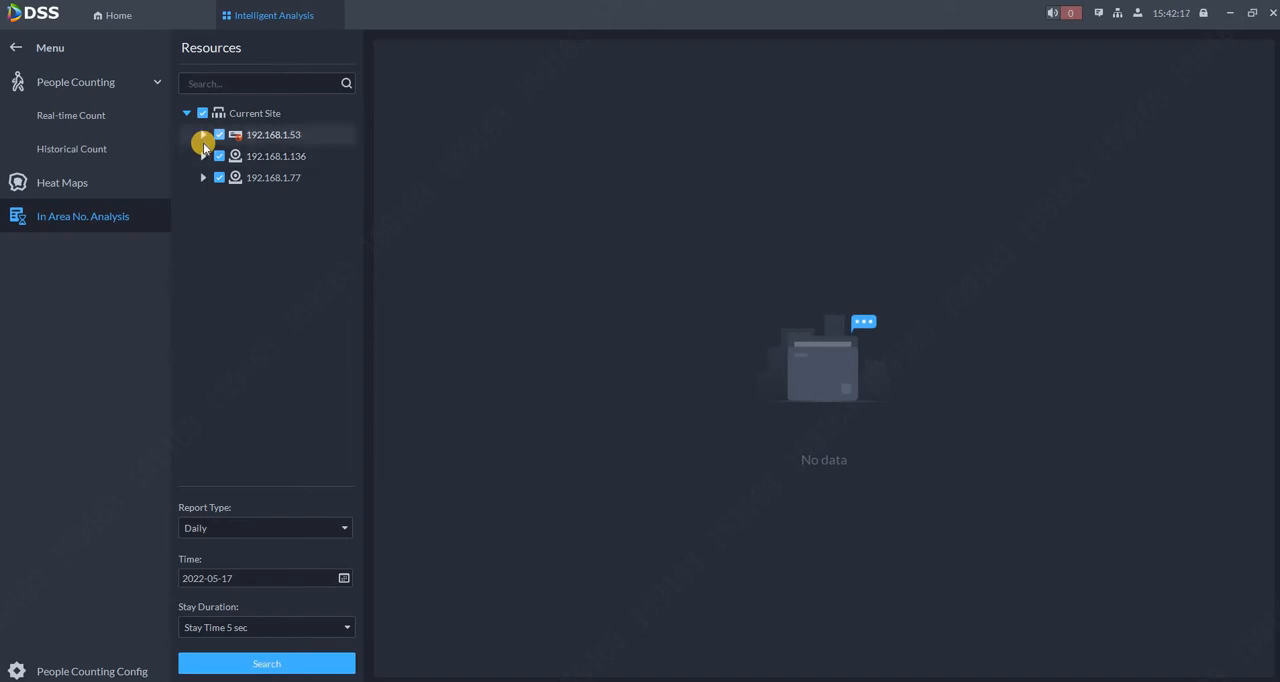
pyautogui.click(258, 666)
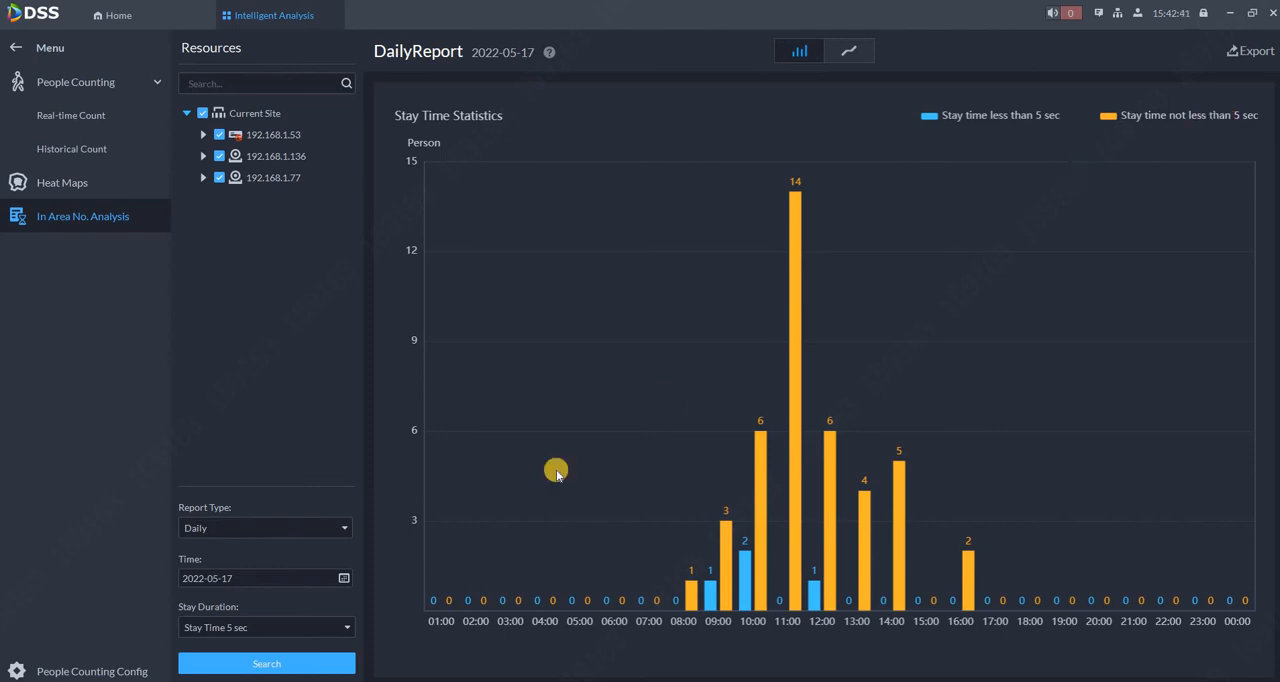
# Regenerate the daily stay time report with the stay duration set to 30 seconds.
pyautogui.click(322, 630)
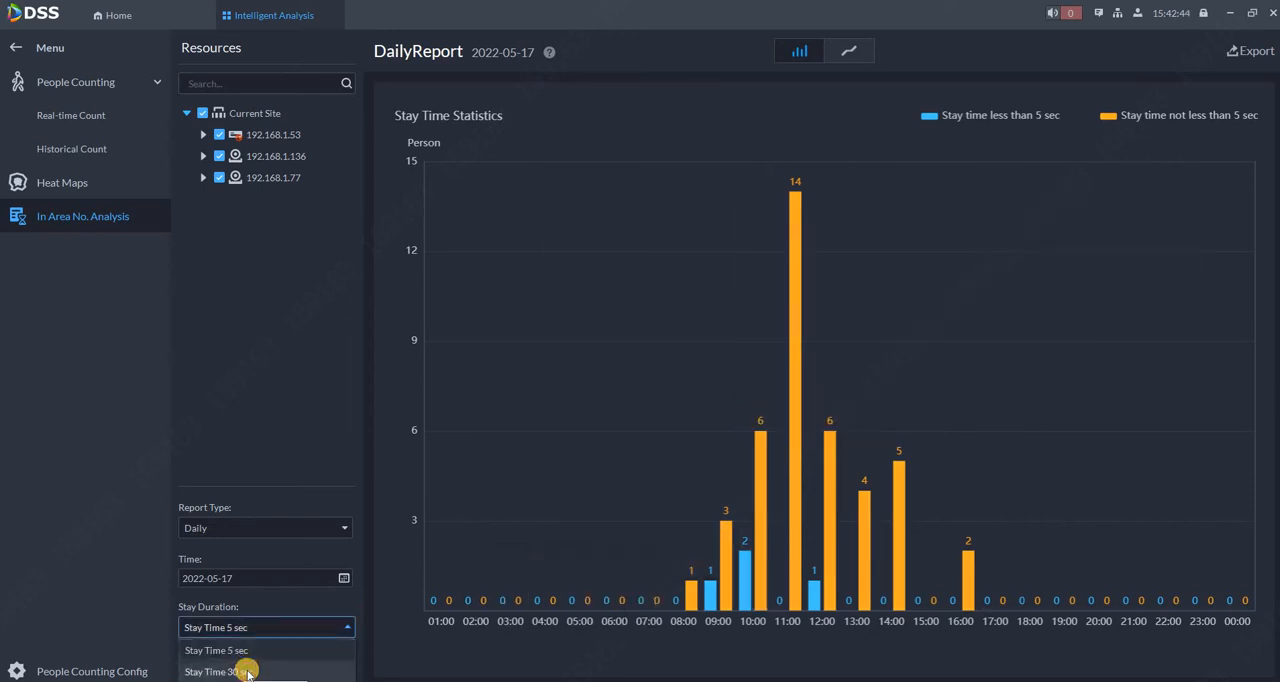
pyautogui.click(247, 672)
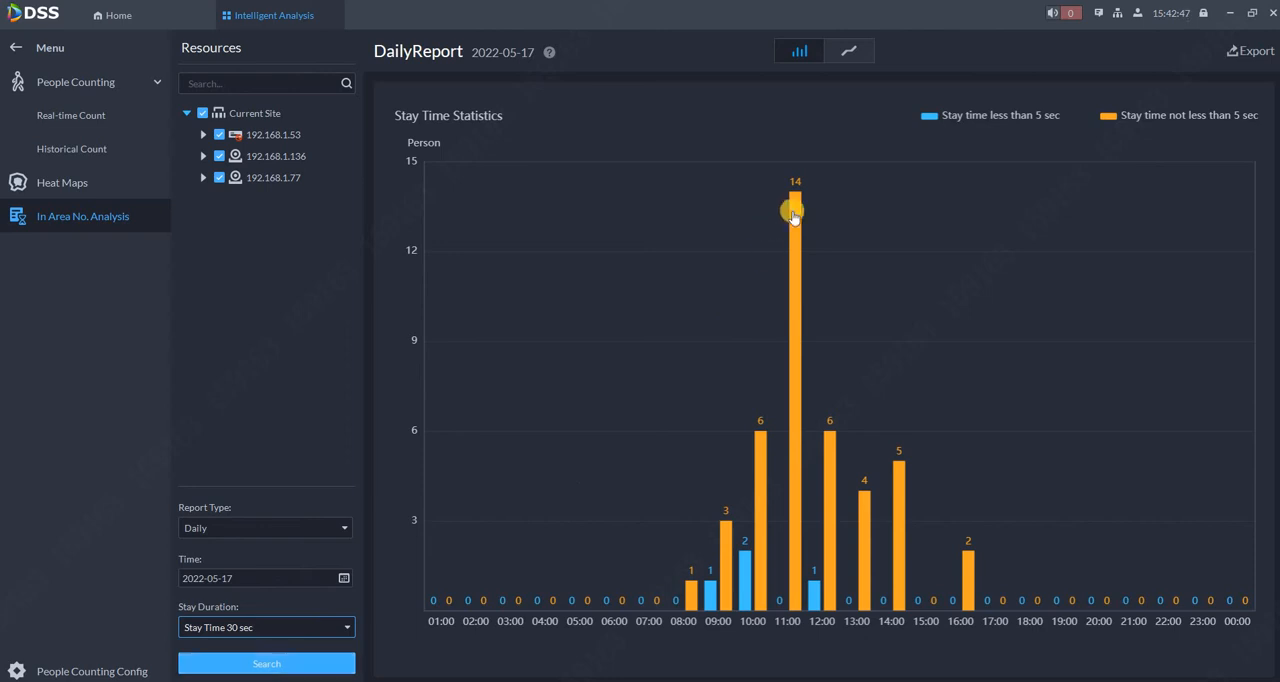
pyautogui.moveTo(793, 216)
pyautogui.click(269, 668)
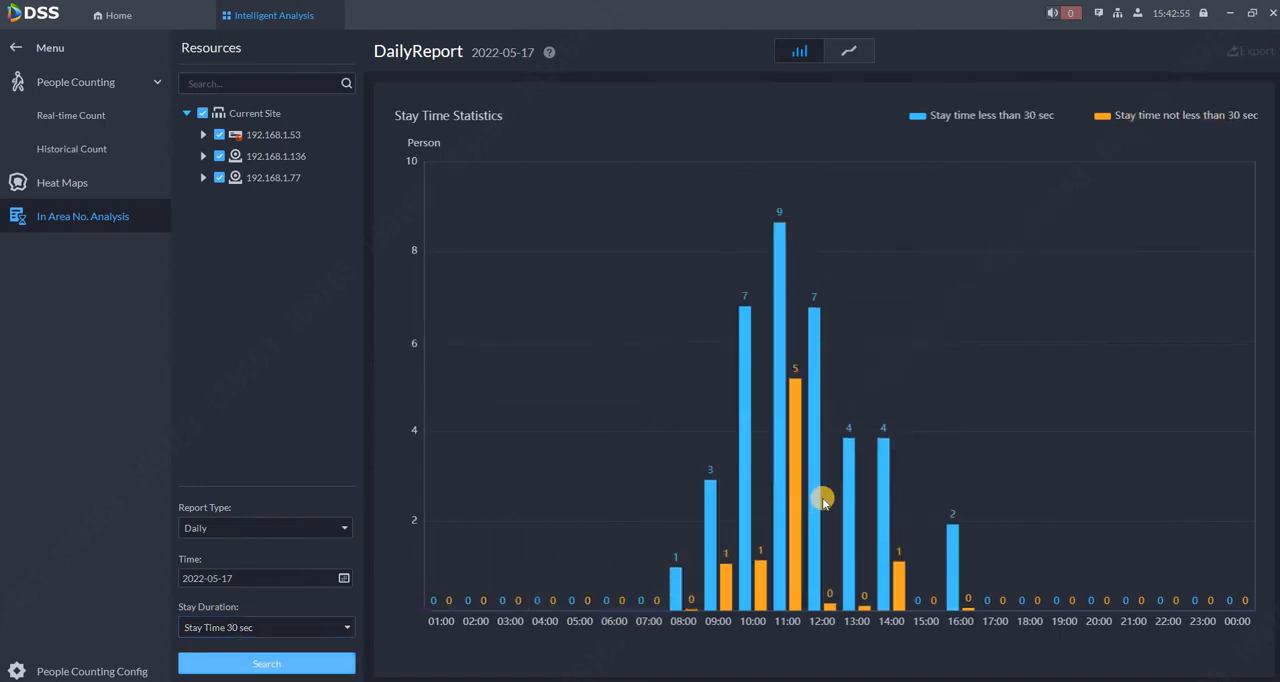
pyautogui.moveTo(779, 340)
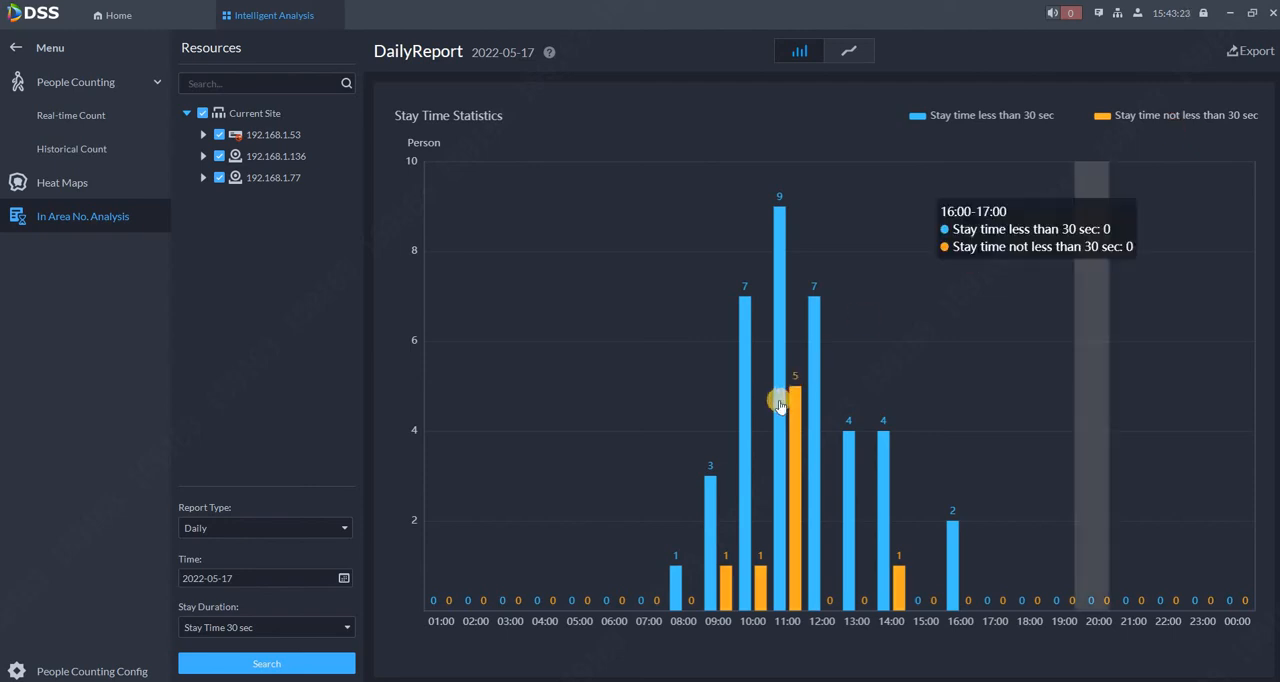
pyautogui.moveTo(776, 402)
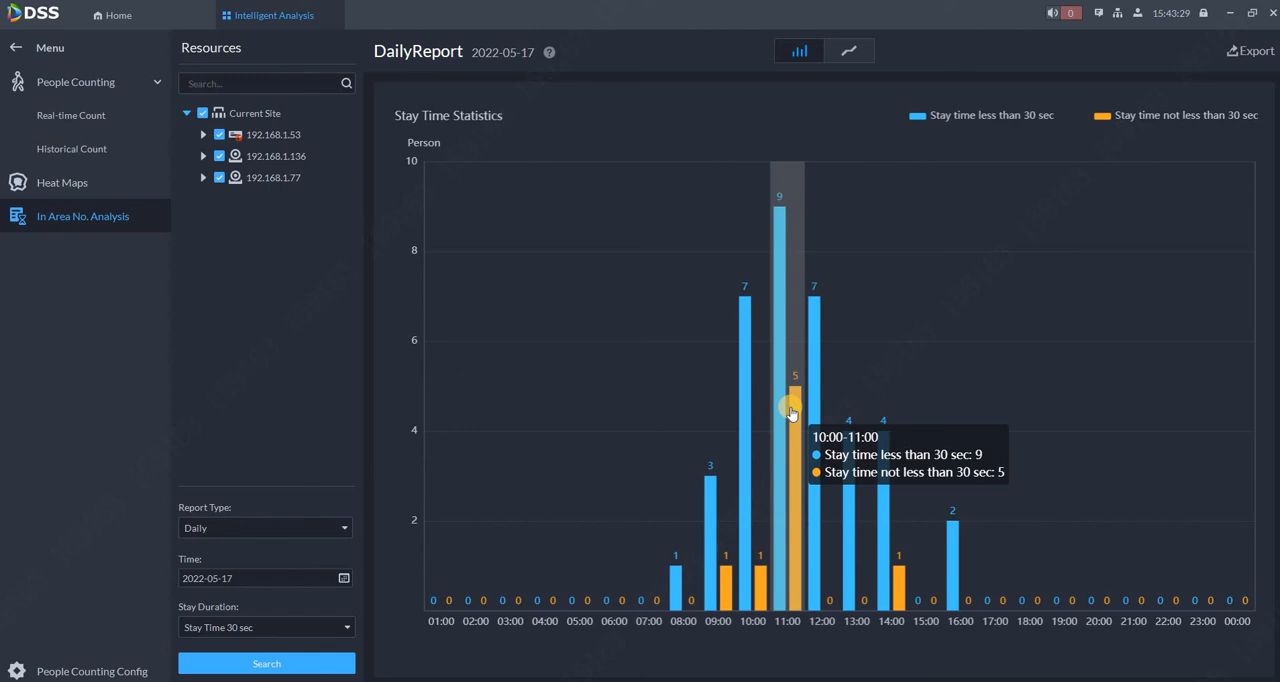
# Regenerate the daily stay time report with the stay duration set to 60 seconds.
pyautogui.click(303, 630)
pyautogui.click(257, 665)
pyautogui.click(263, 661)
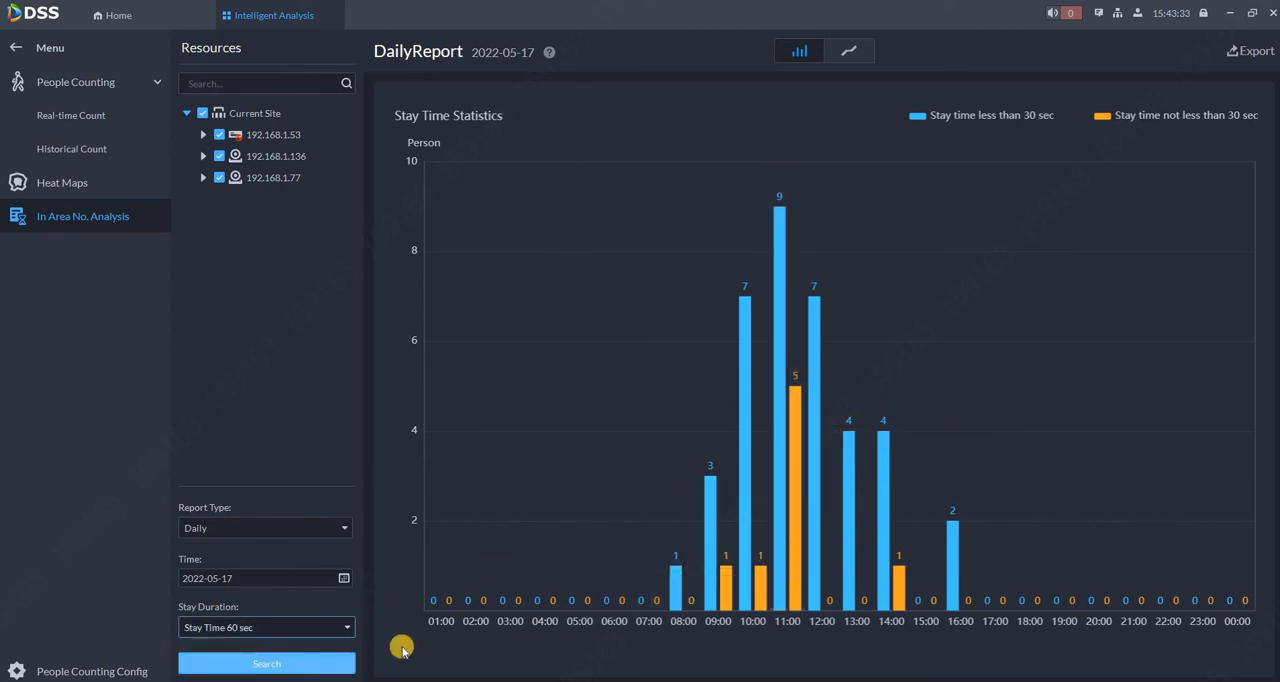
pyautogui.moveTo(789, 556)
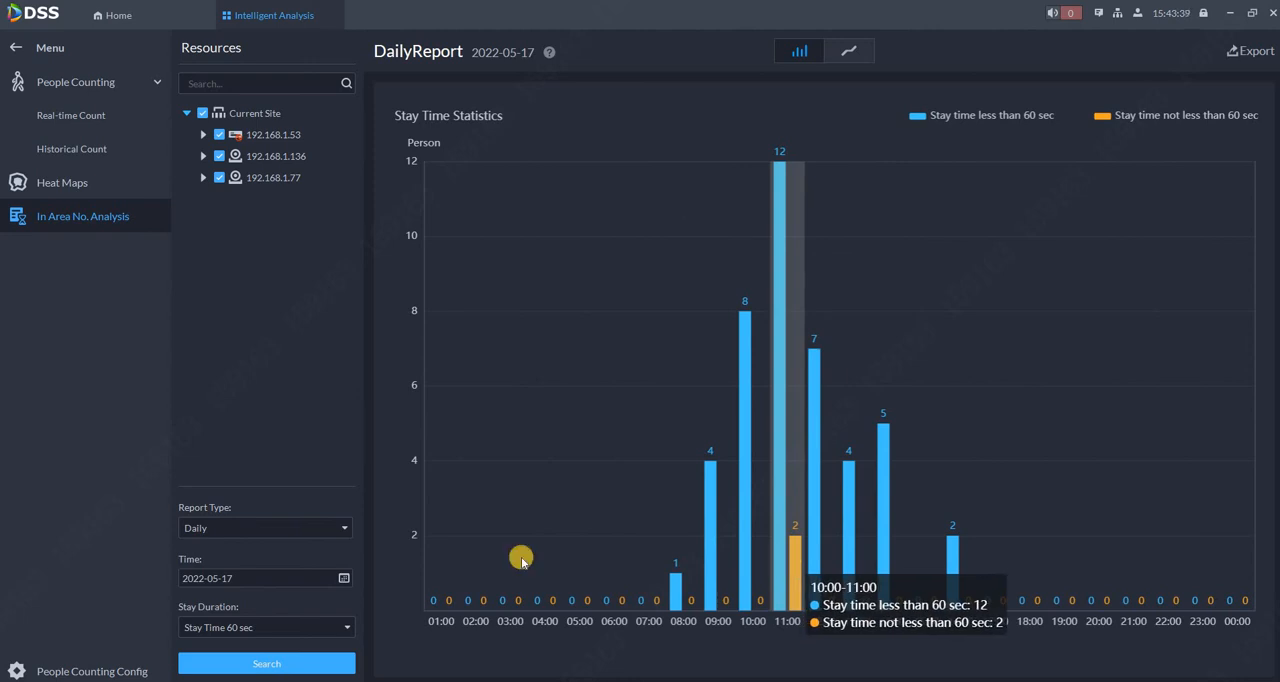
# Generate the weekly stay time report for 2022/05/15 to 2022/05/21.
pyautogui.click(314, 529)
pyautogui.click(234, 569)
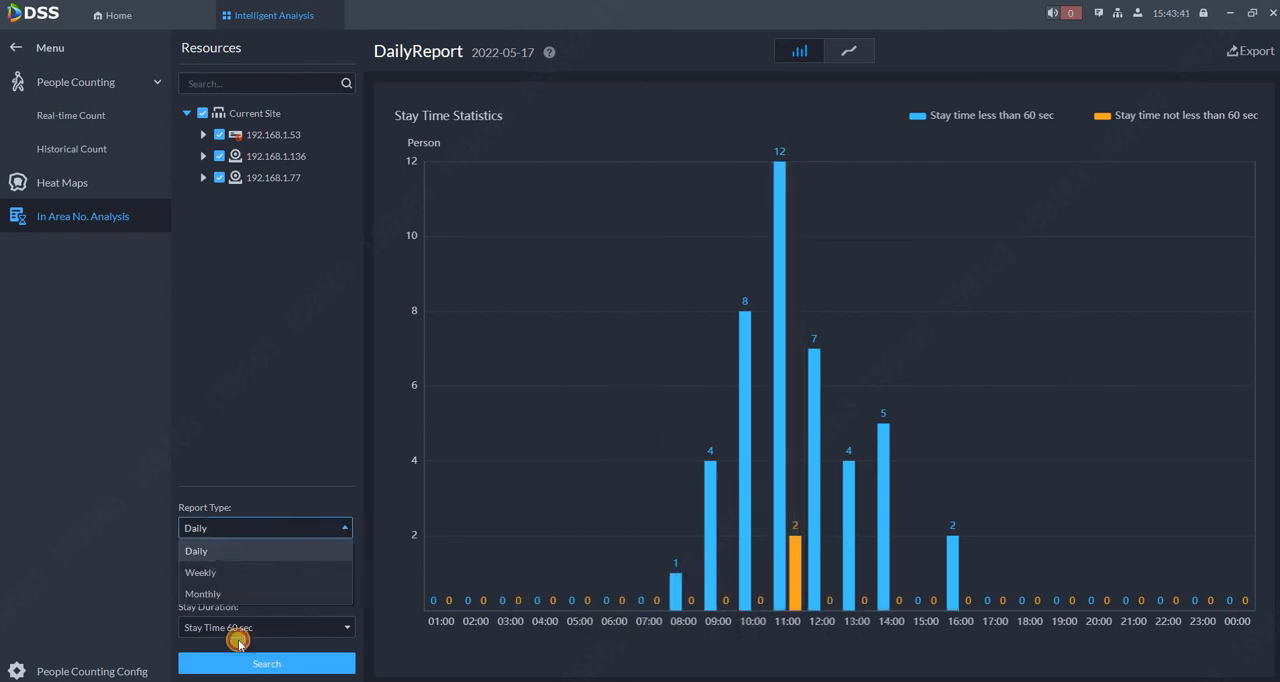
pyautogui.click(274, 664)
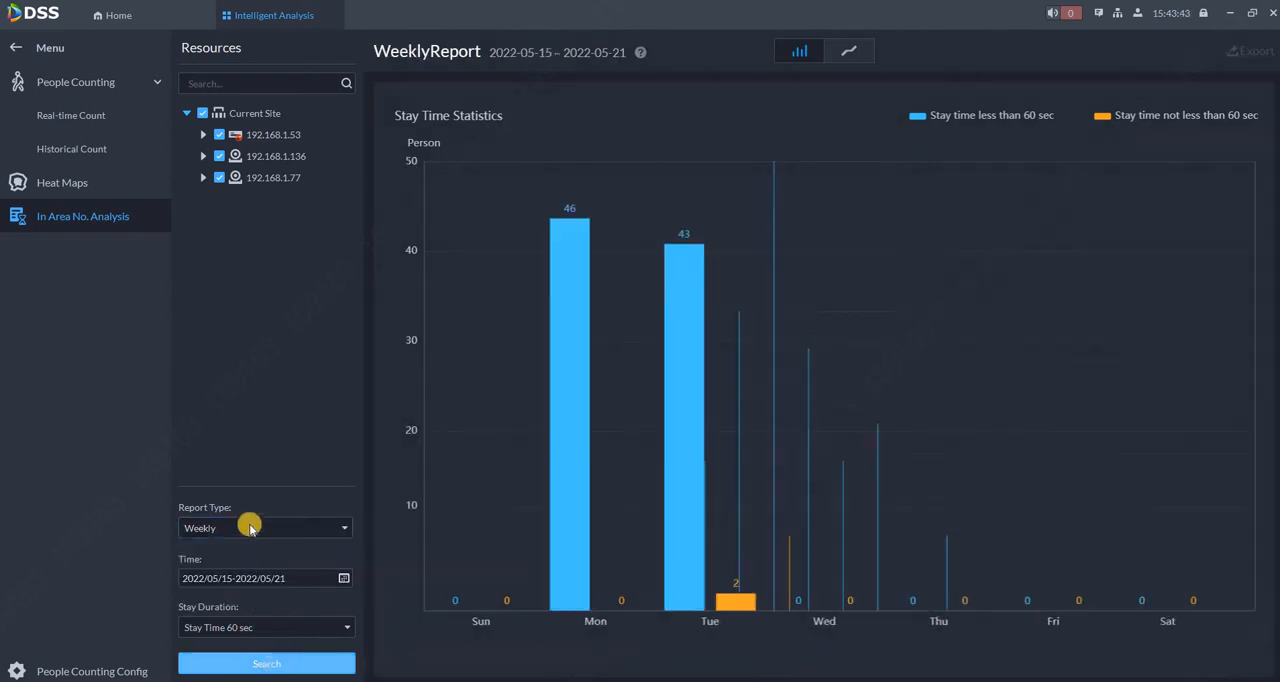
# Generate the monthly stay time report for May 2022.
pyautogui.click(249, 527)
pyautogui.click(229, 596)
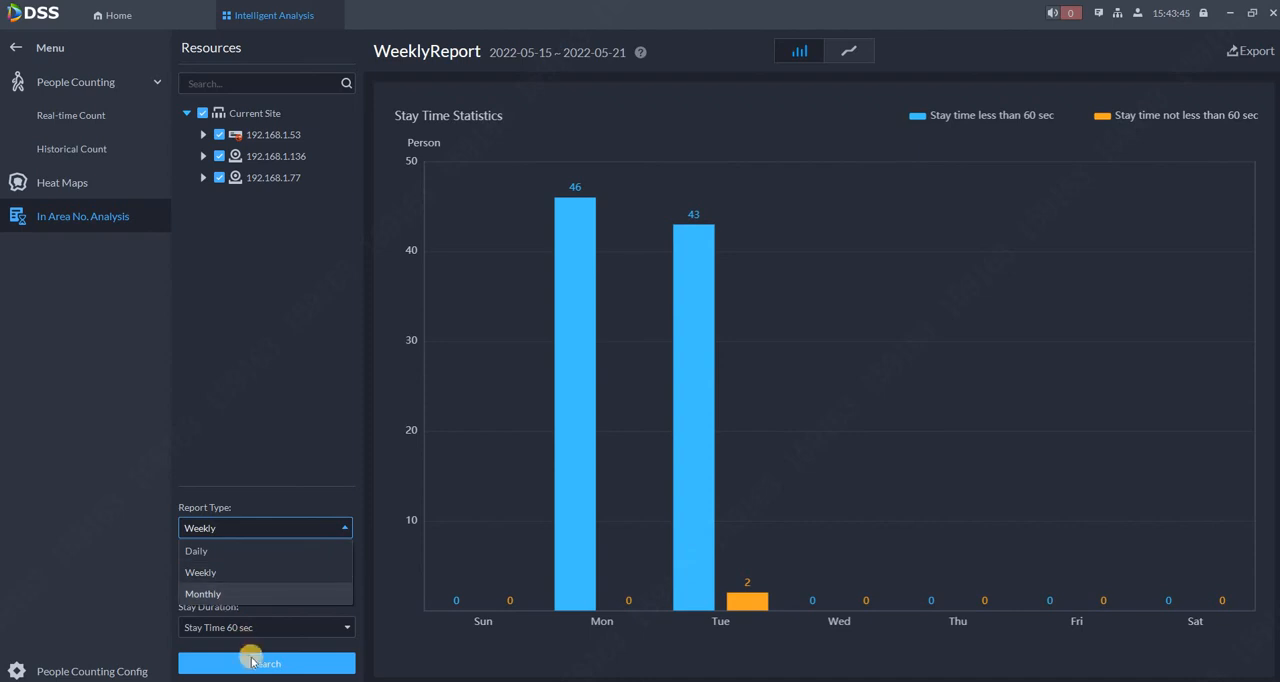
pyautogui.click(249, 659)
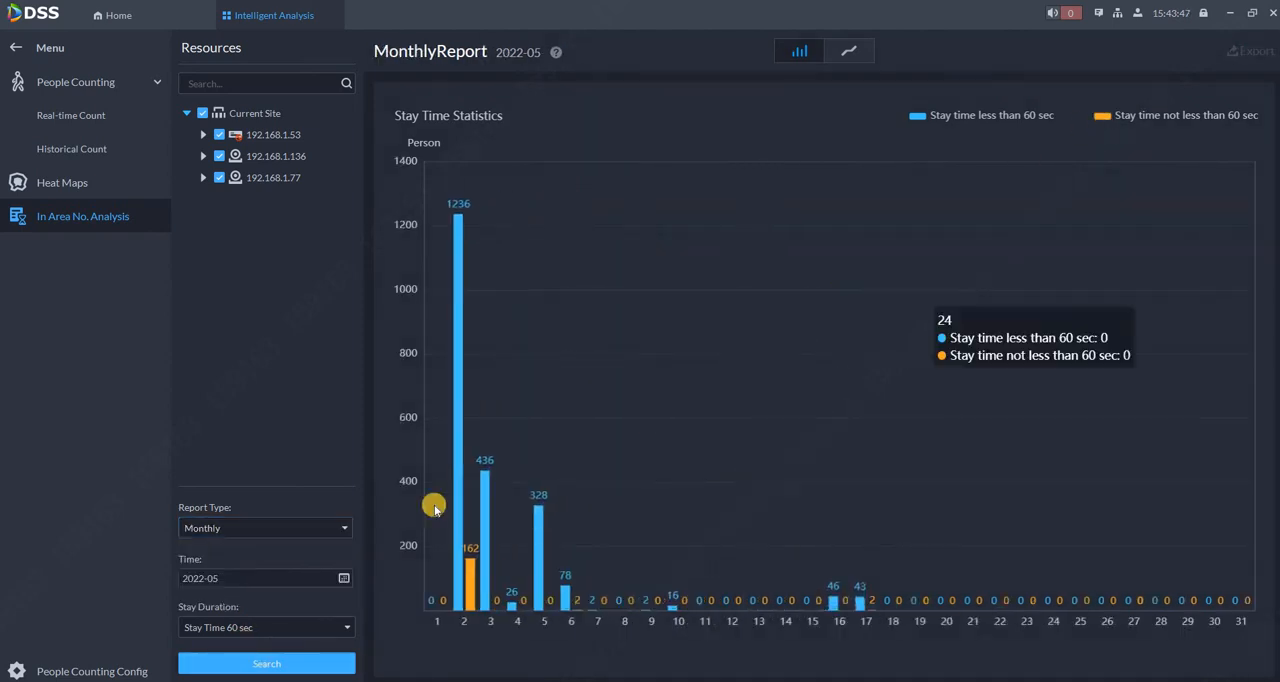
# Regenerate the May 2022 monthly report with the stay duration set to 30 seconds.
pyautogui.click(205, 628)
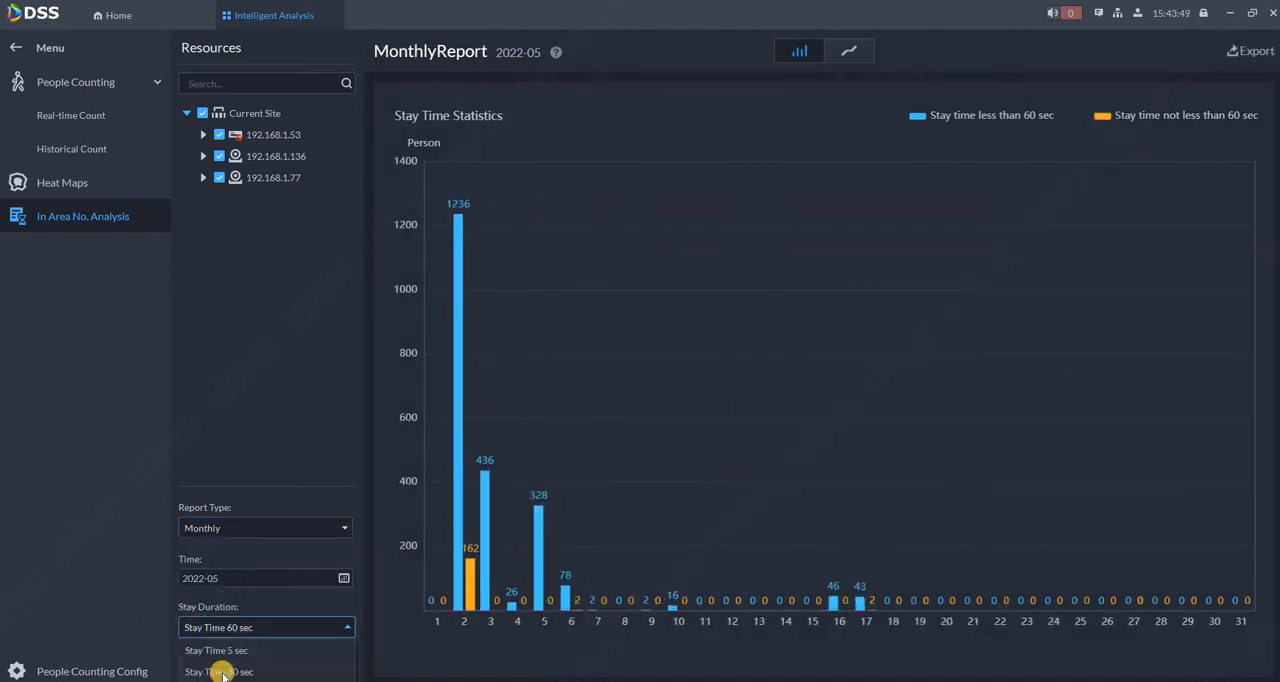
pyautogui.click(240, 655)
pyautogui.click(265, 665)
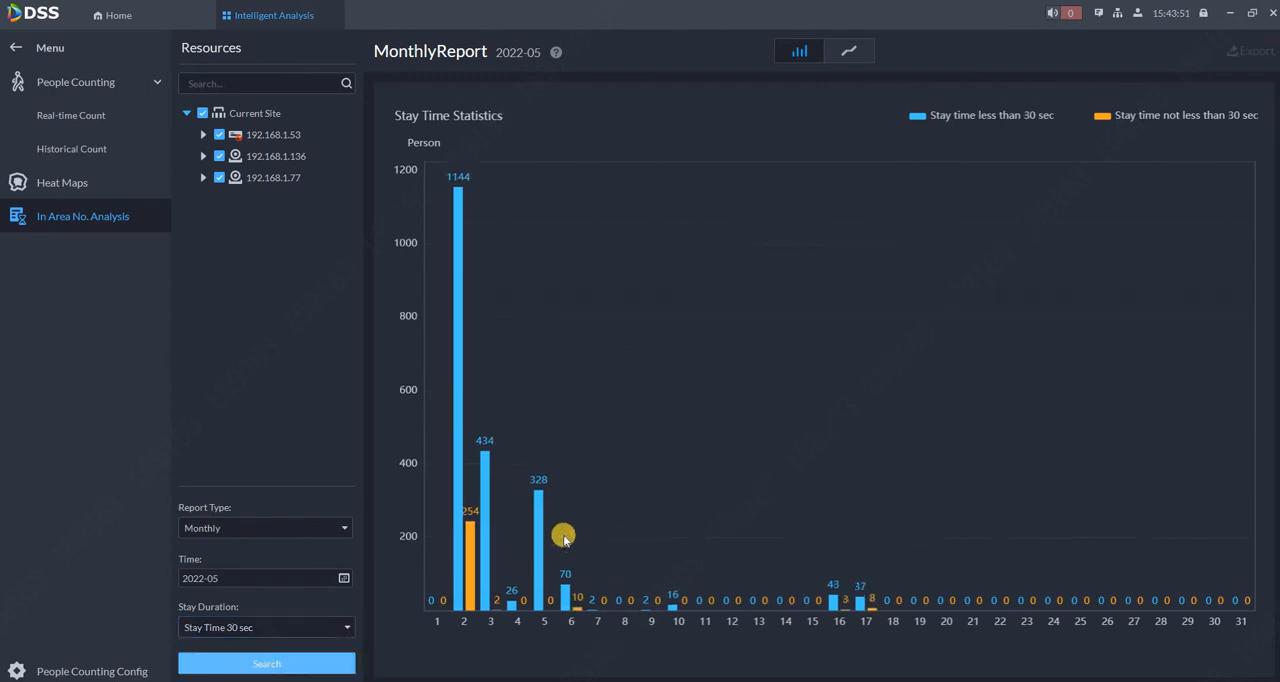
# Generate the monthly stay time report for April 2022.
pyautogui.click(343, 527)
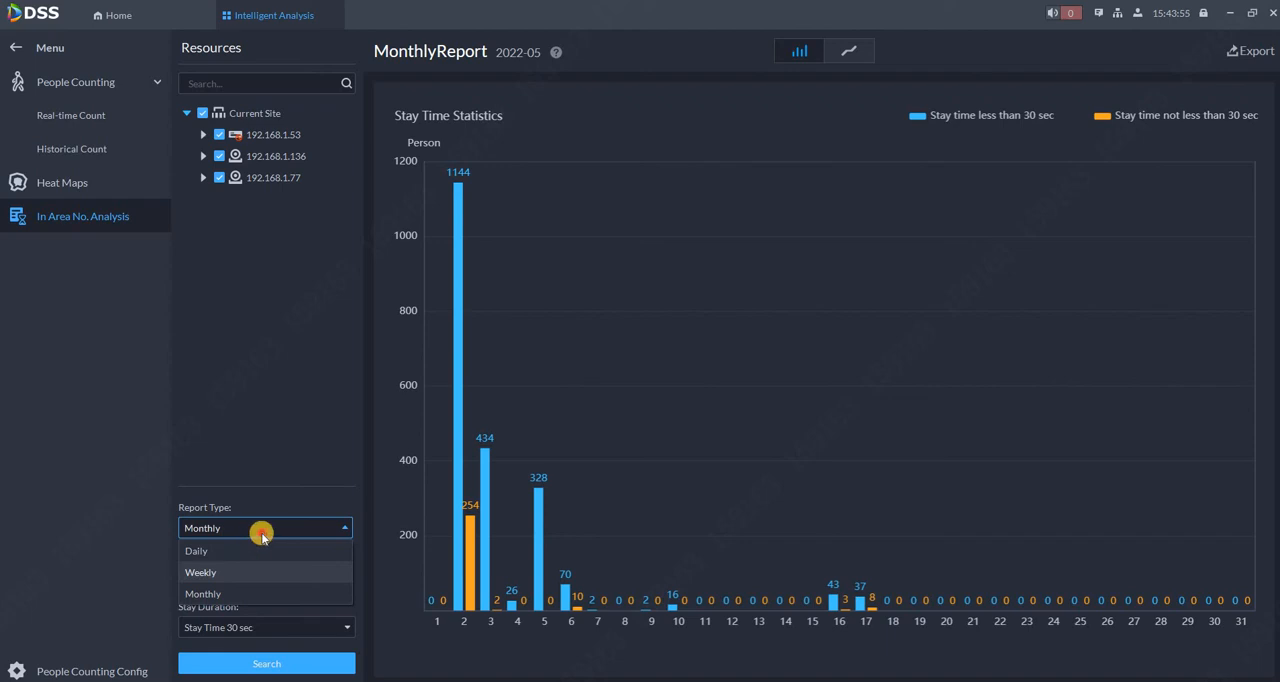
pyautogui.click(240, 595)
pyautogui.click(491, 484)
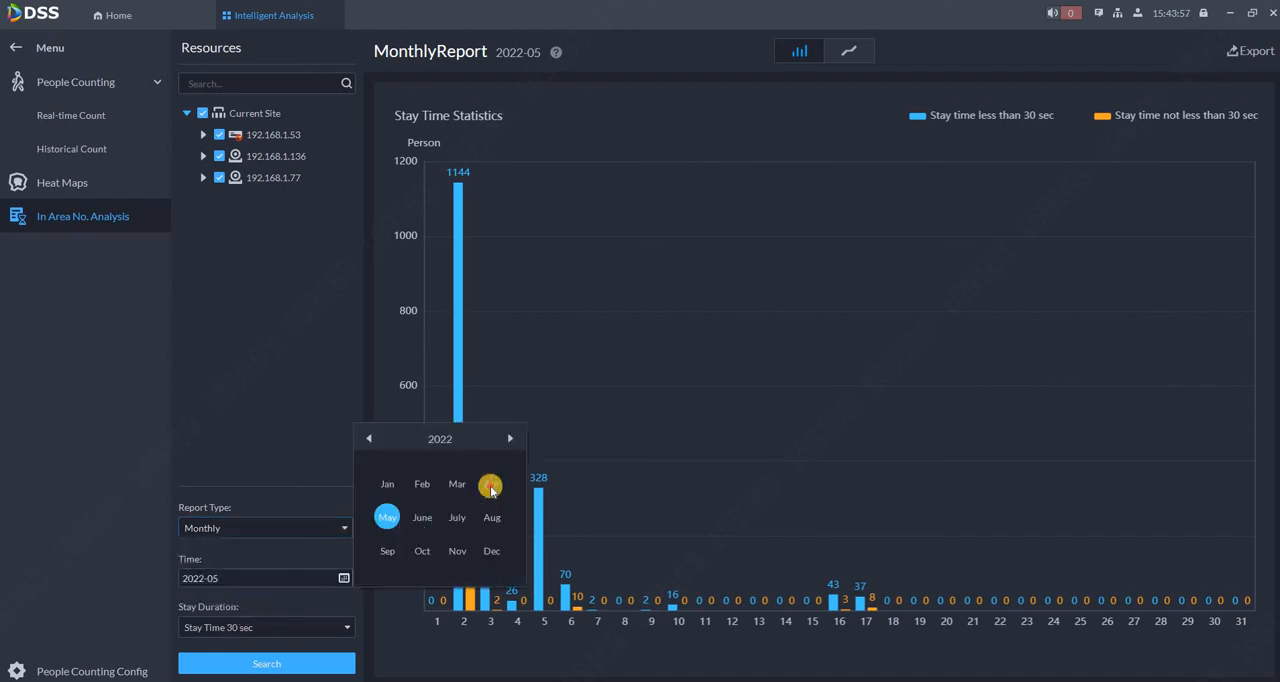
pyautogui.click(248, 666)
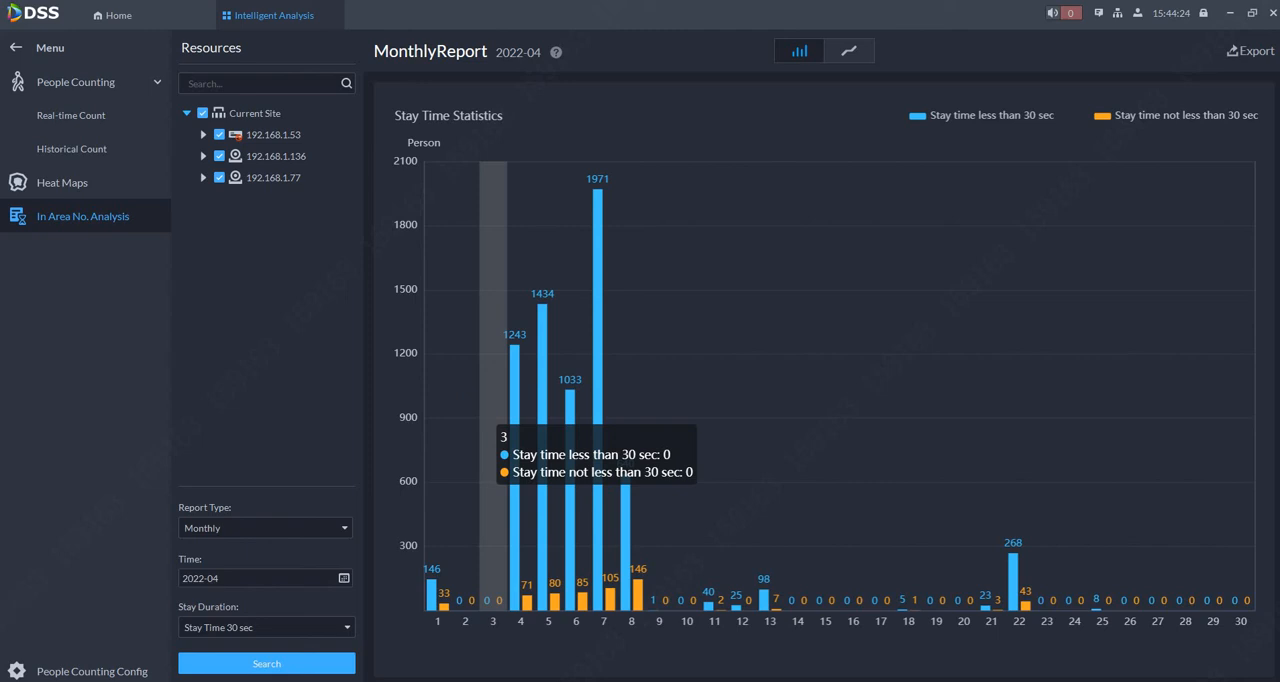
# Open the scheduled report configuration for people counting and enable daily, weekly and monthly report sending.
pyautogui.click(43, 671)
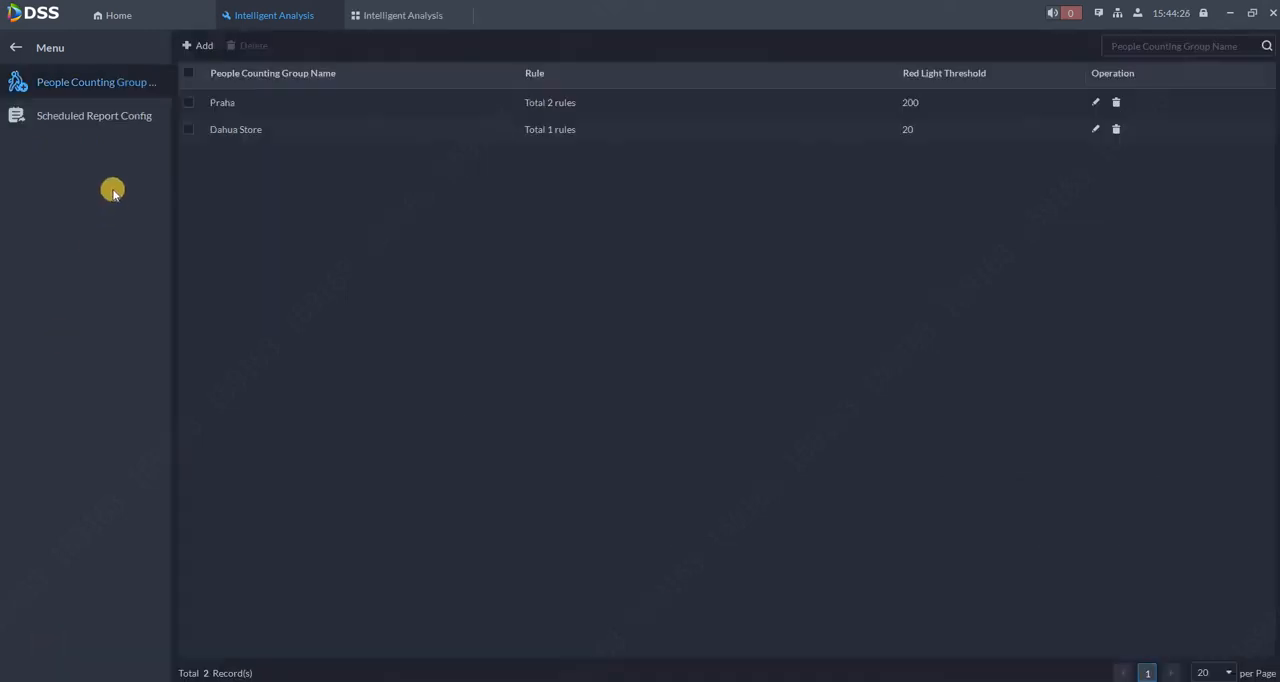
pyautogui.click(87, 121)
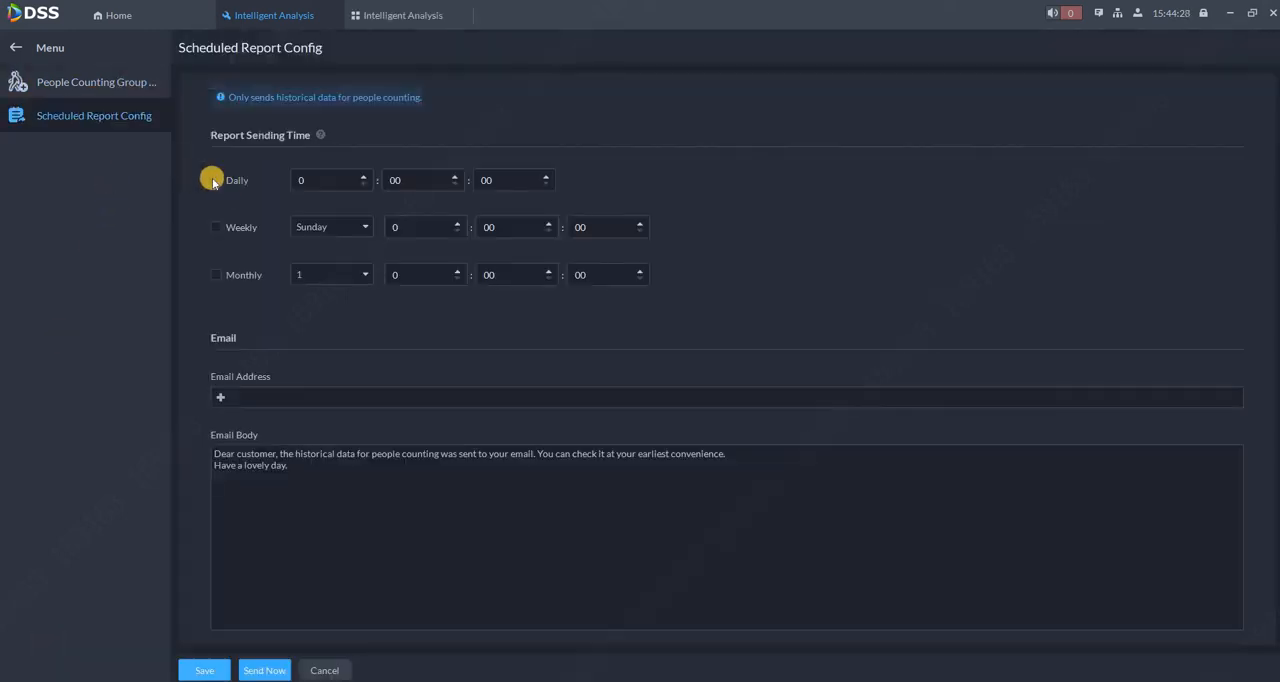
pyautogui.click(213, 181)
pyautogui.click(216, 228)
pyautogui.click(218, 277)
pyautogui.click(217, 227)
pyautogui.click(262, 229)
# Add the mobile user's email address as the report recipient and save the scheduled report configuration.
pyautogui.click(220, 397)
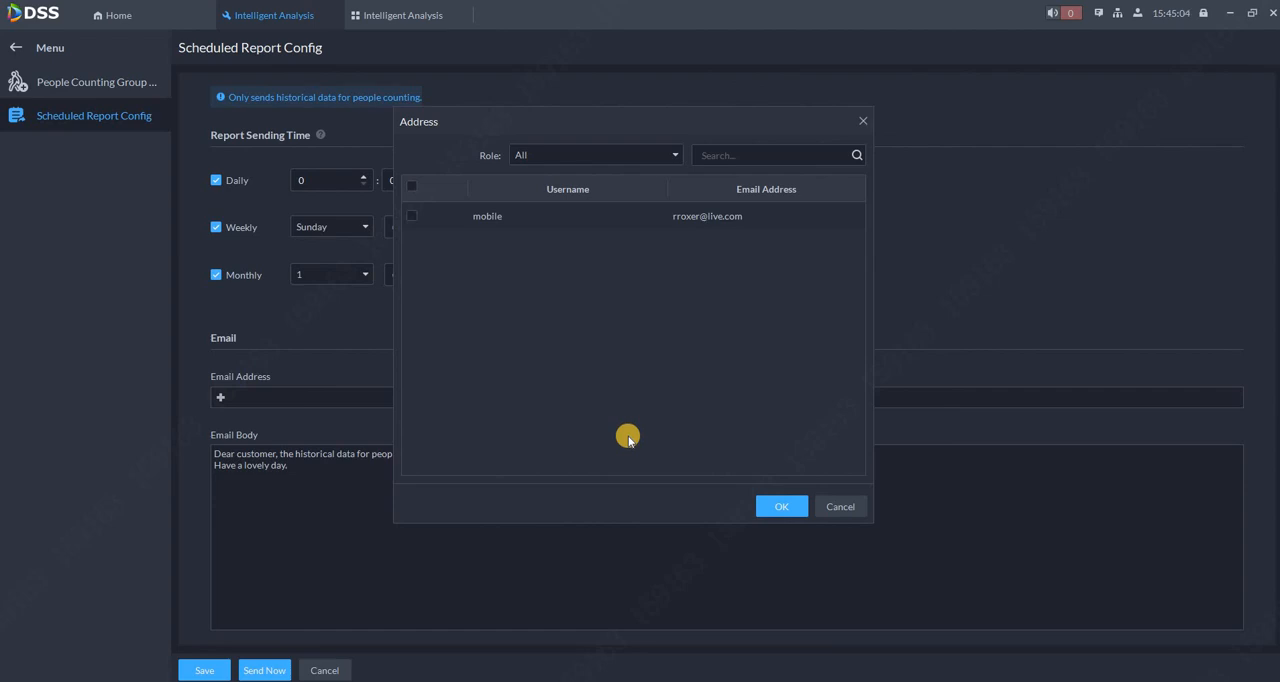
pyautogui.click(411, 215)
pyautogui.click(768, 505)
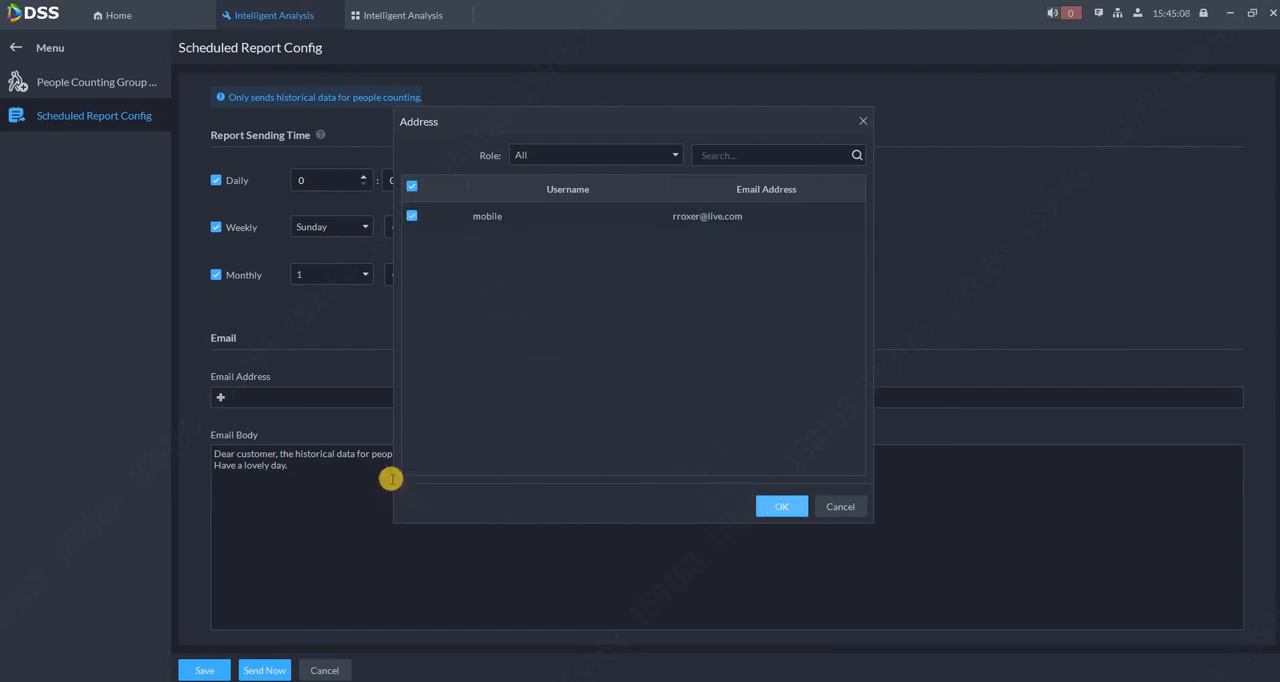
pyautogui.click(212, 673)
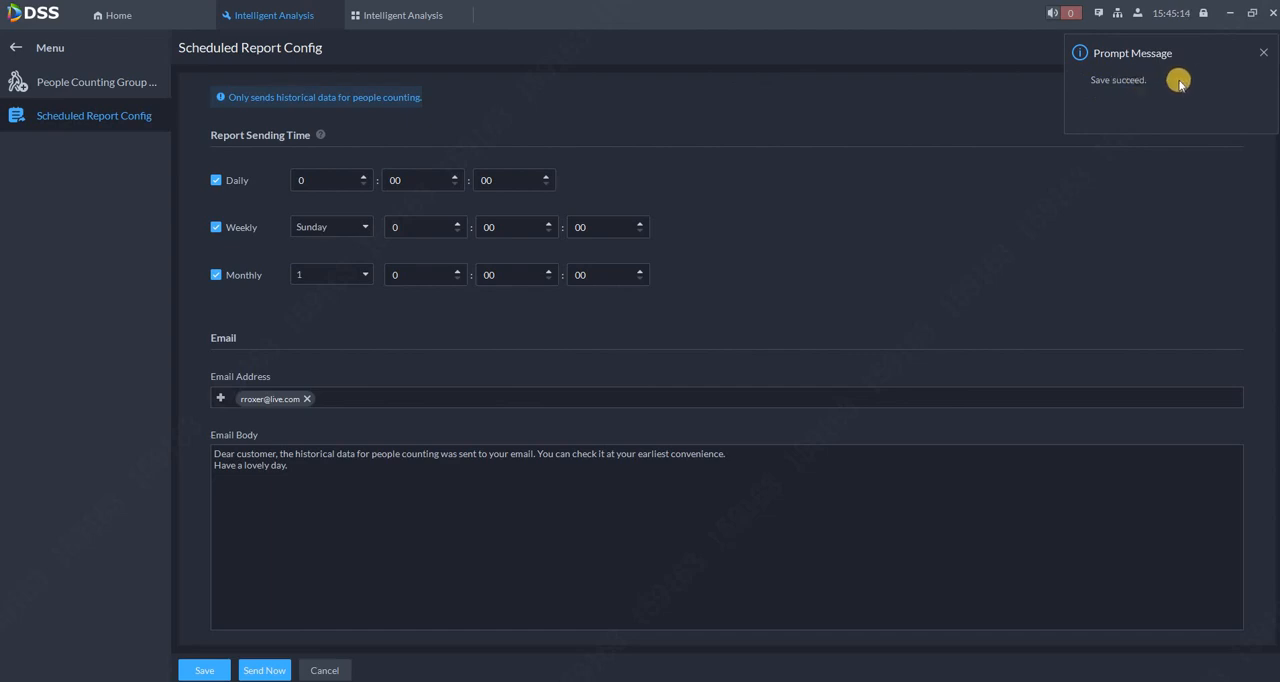
pyautogui.click(1267, 54)
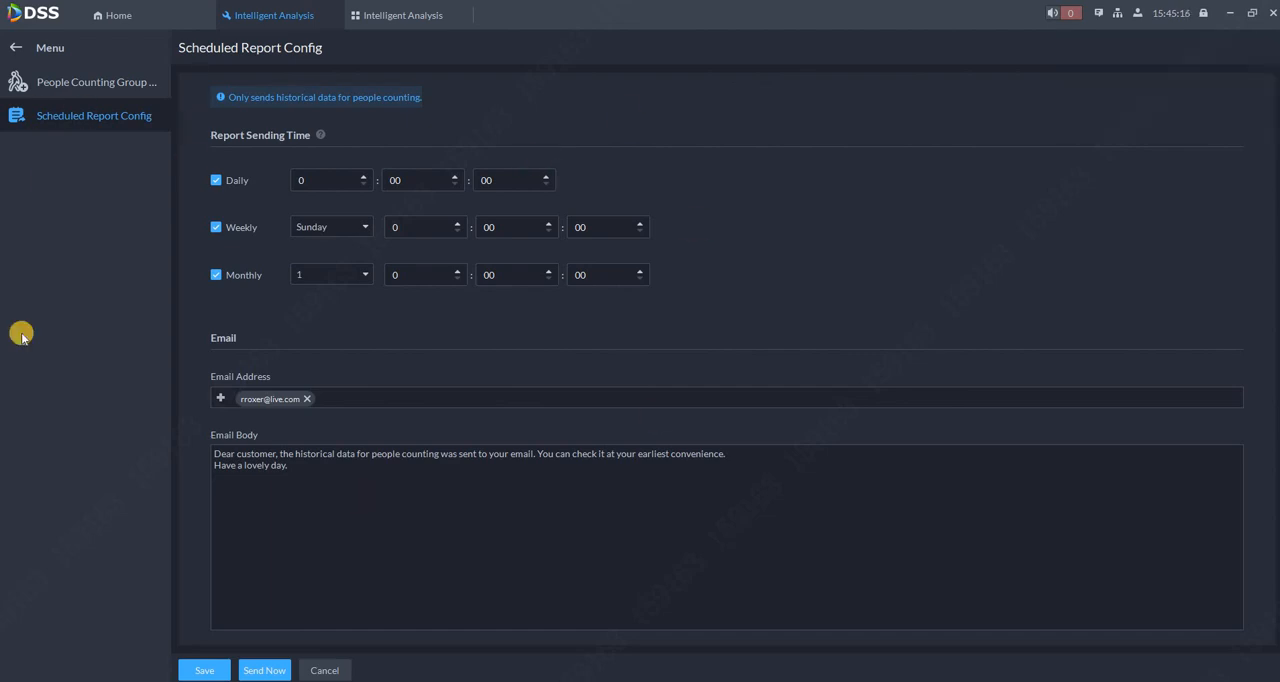